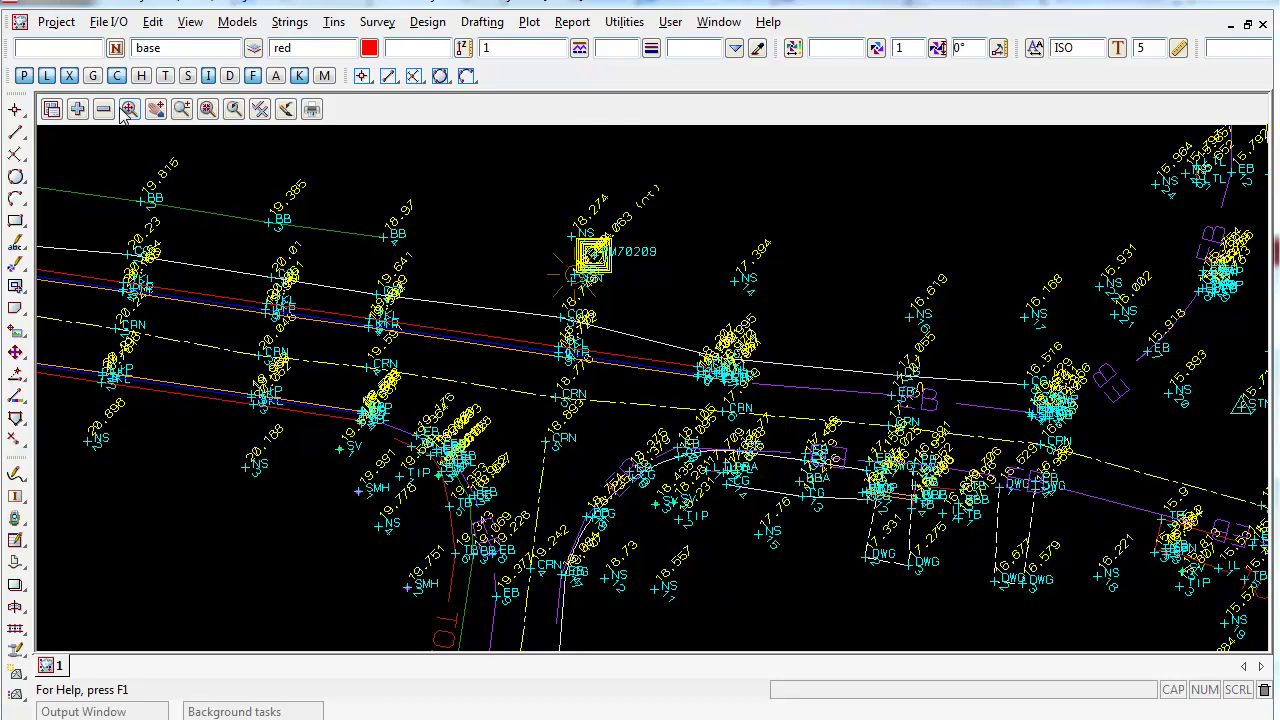
# Fit the whole road survey in the plan view, then zoom back in slightly.
pyautogui.click(51, 108)
pyautogui.scroll(3, 425, 245)
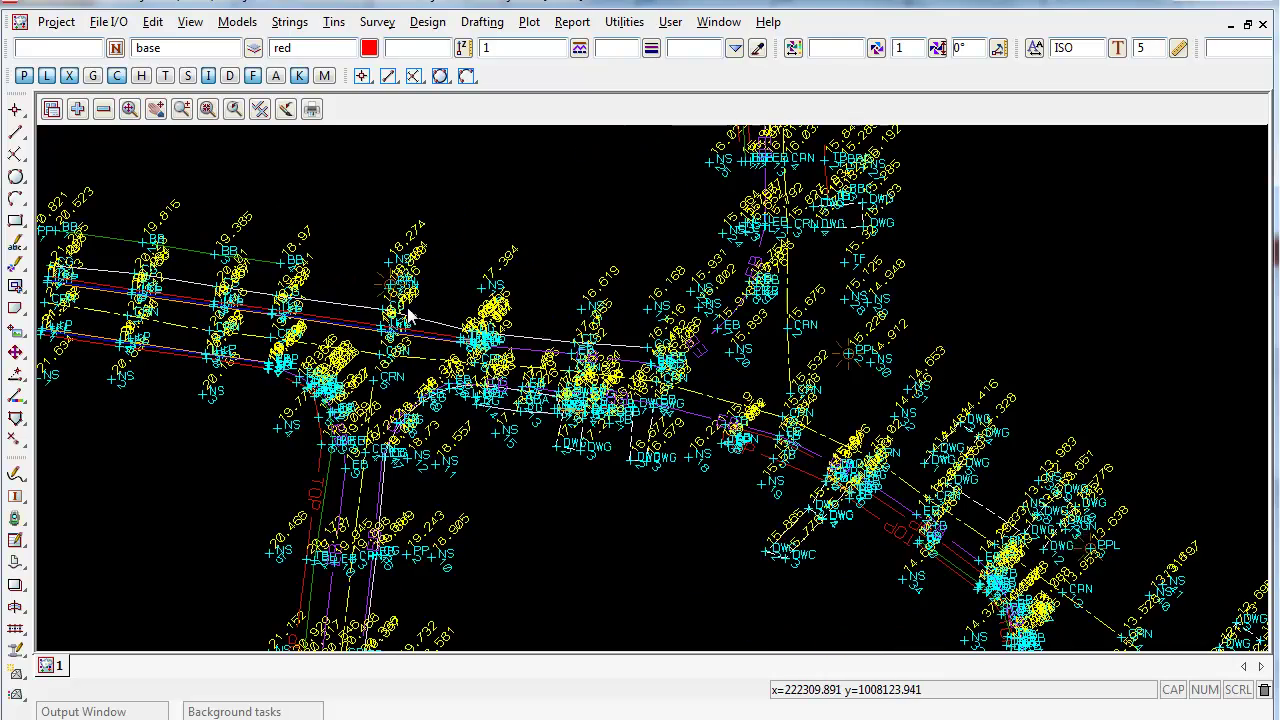
# Start the Tins > Check breaklines tool and move its dialog clear of the drawing.
pyautogui.click(336, 23)
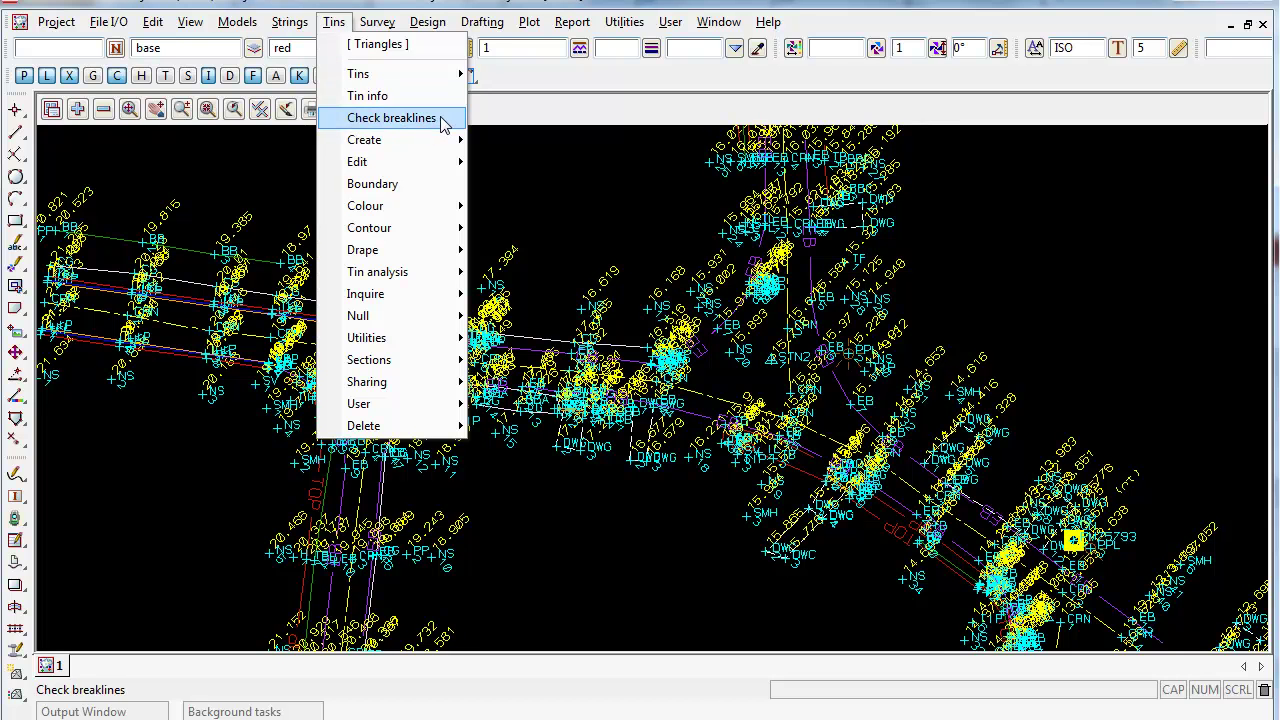
pyautogui.click(440, 118)
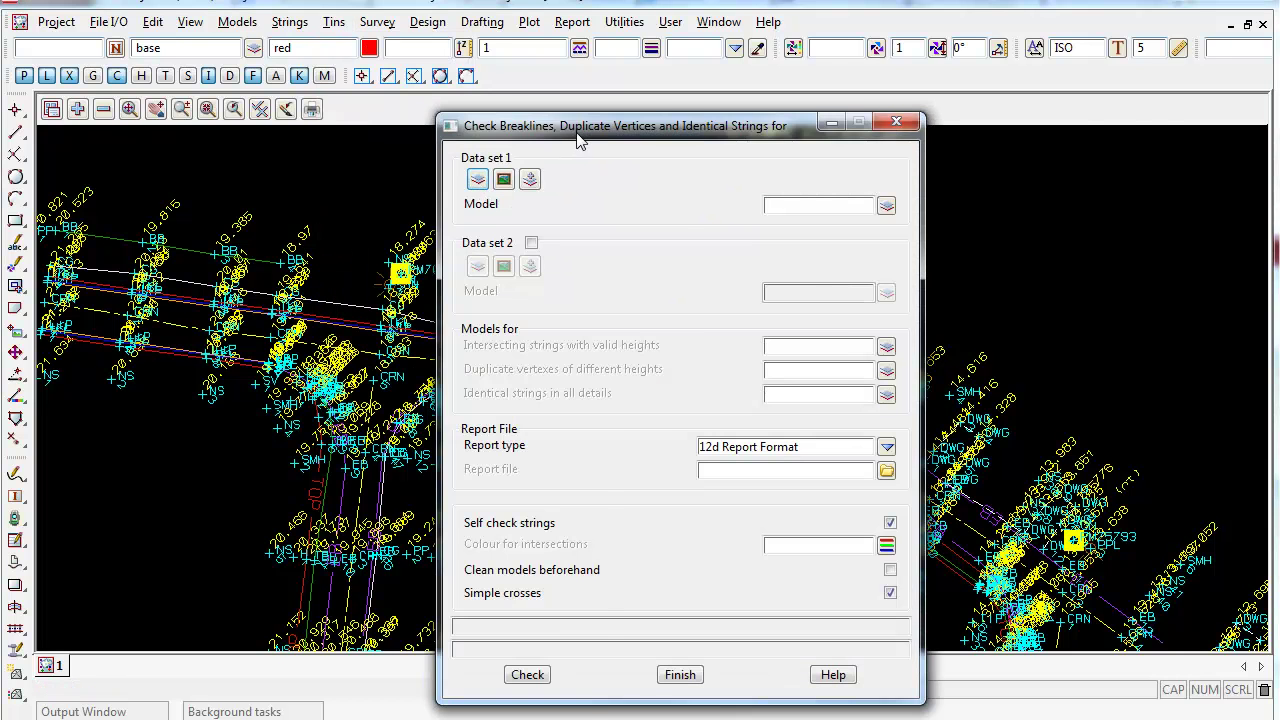
pyautogui.moveTo(577, 134); pyautogui.dragTo(819, 86)
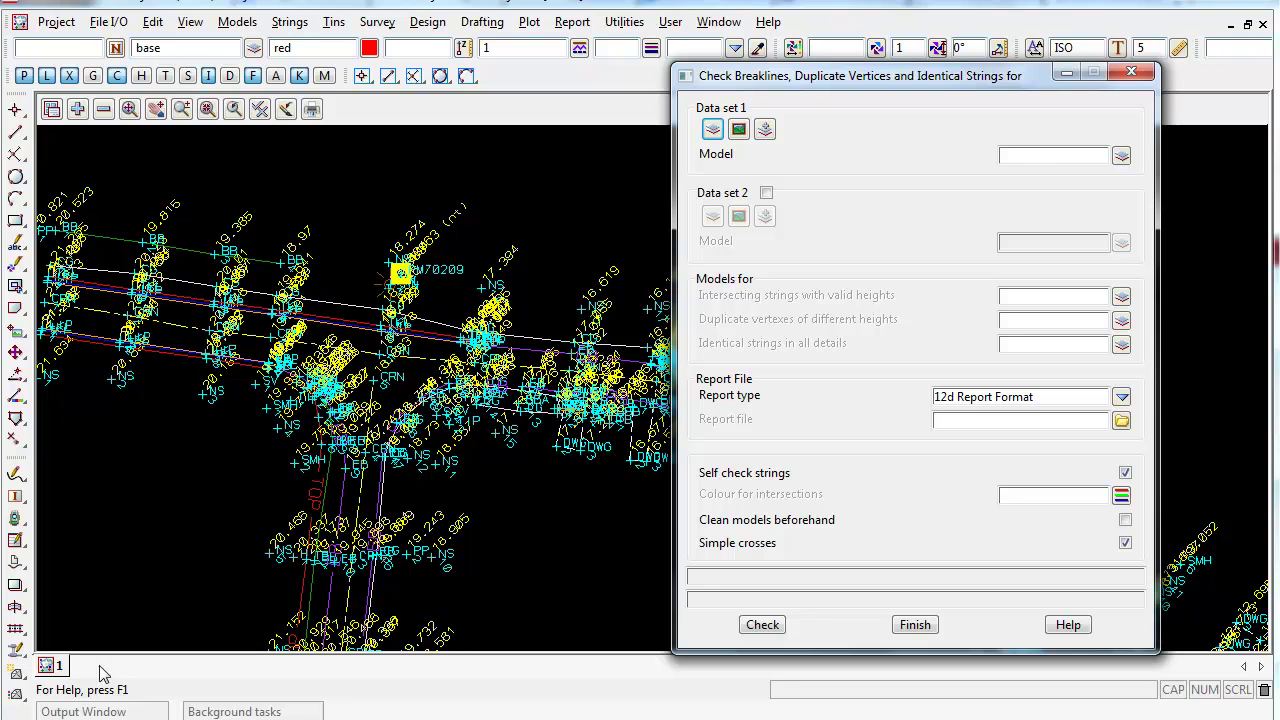
# Set Data set 1 to View with view 1, leaving Data set 2 unticked.
pyautogui.click(739, 131)
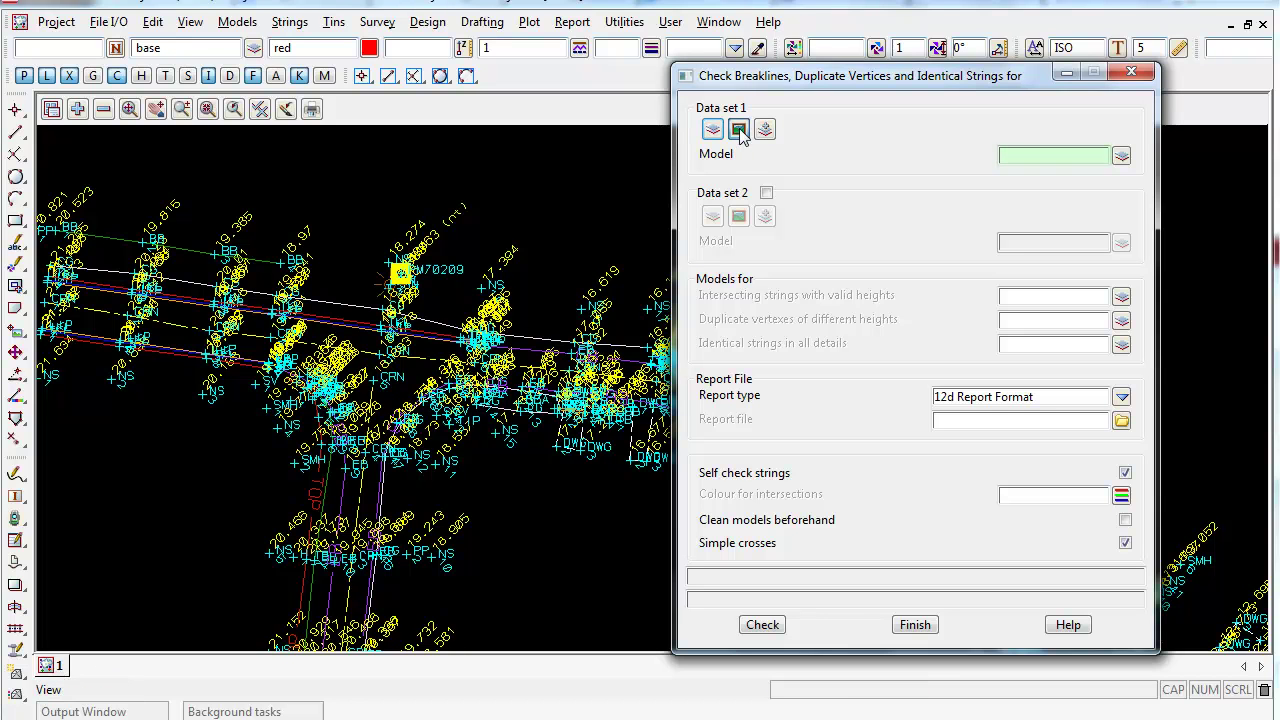
pyautogui.click(1122, 157)
pyautogui.click(1134, 178)
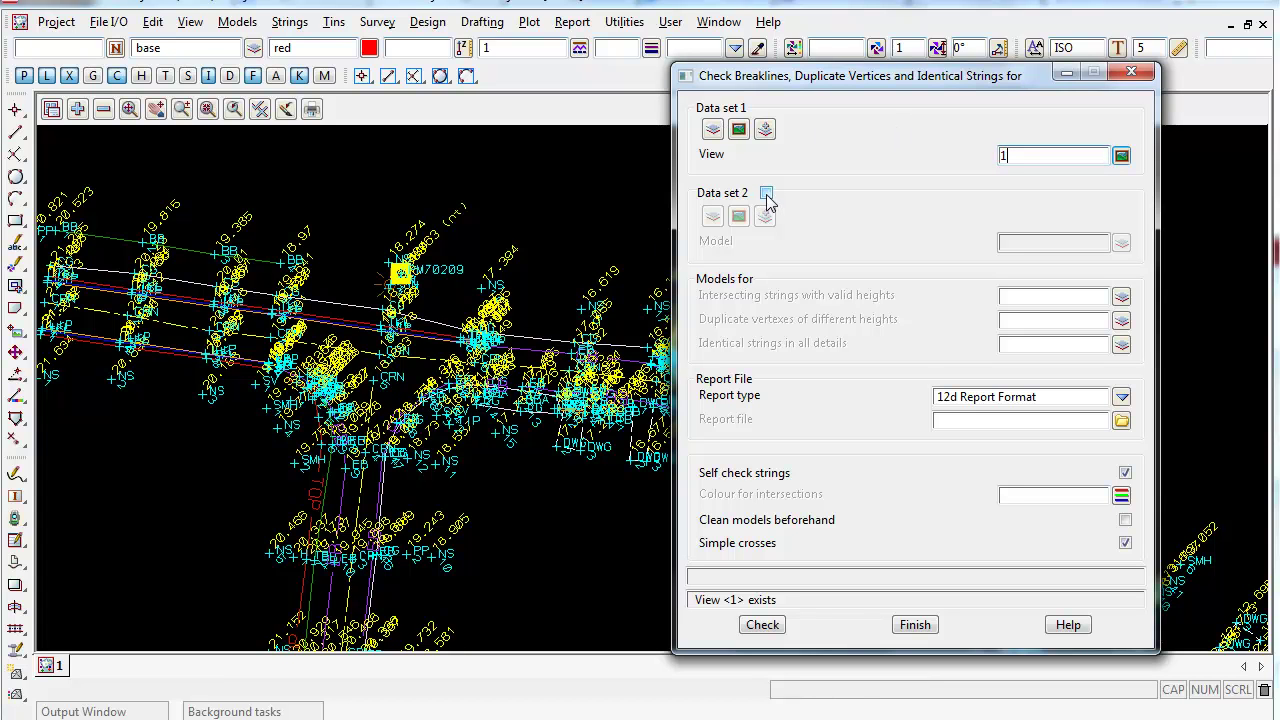
pyautogui.click(766, 193)
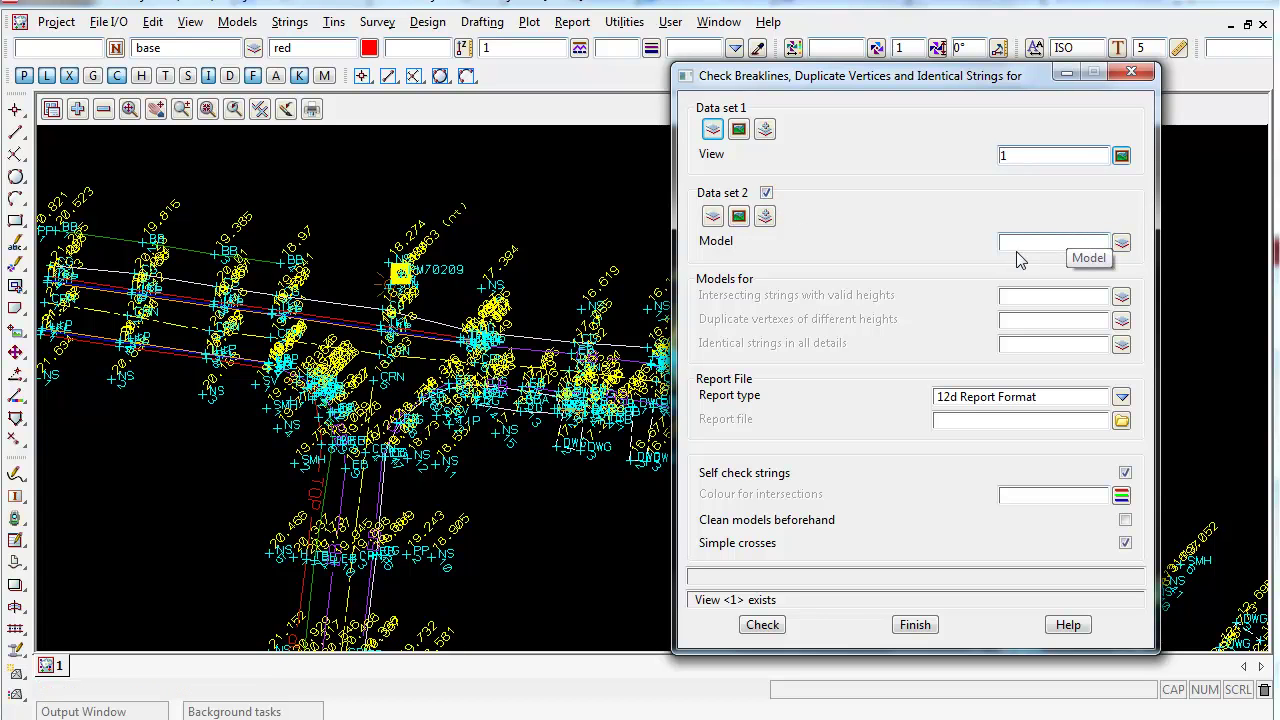
pyautogui.doubleClick(994, 155)
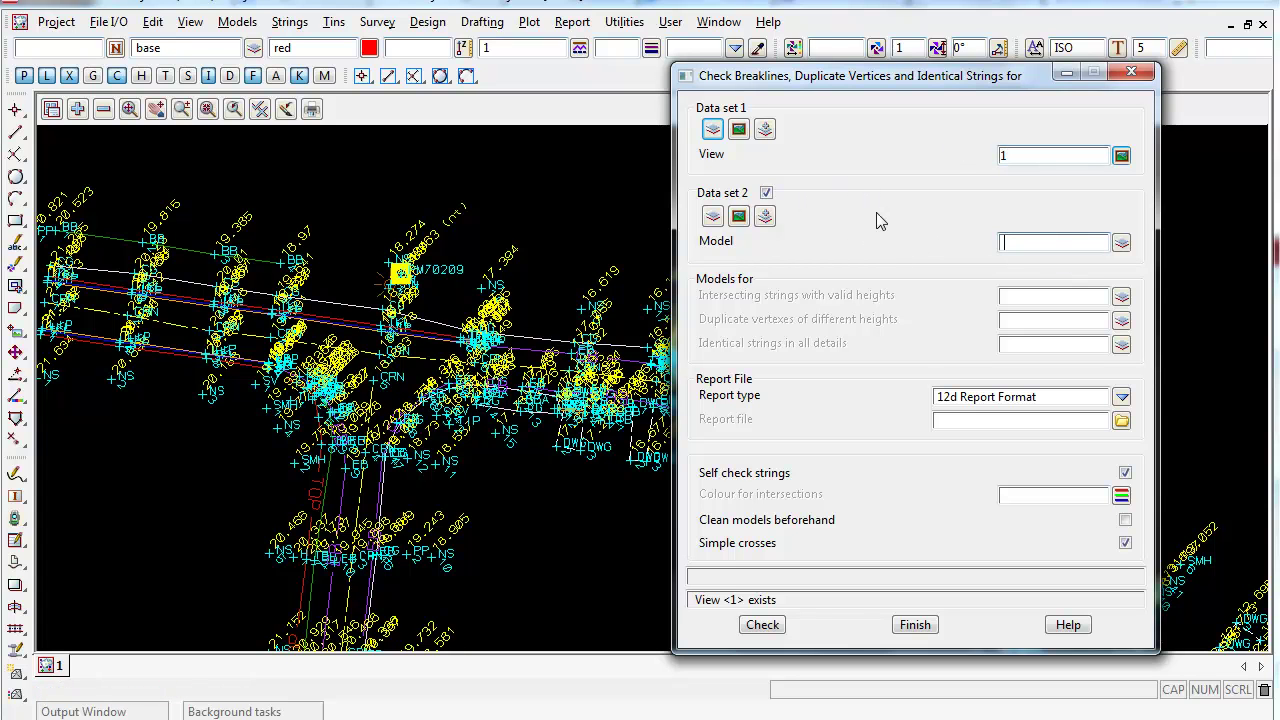
pyautogui.click(767, 194)
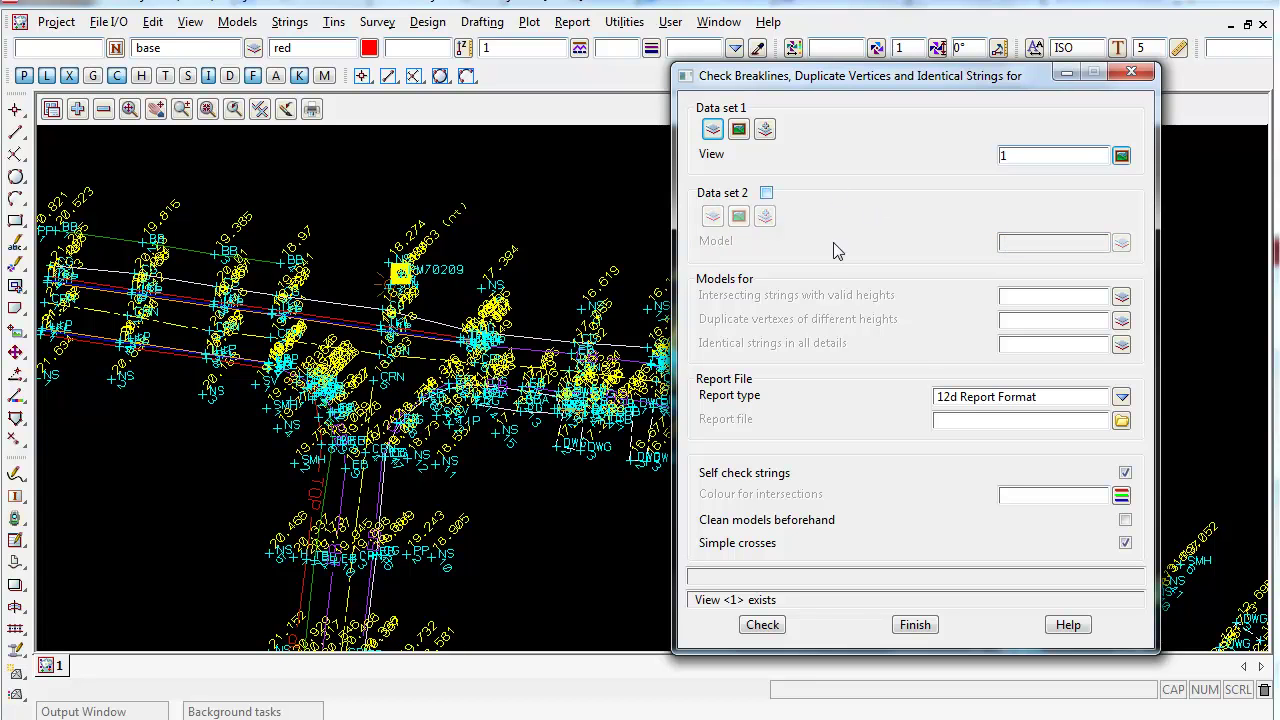
# Send intersecting strings with valid heights to the model Xbreaklines.
pyautogui.click(732, 295)
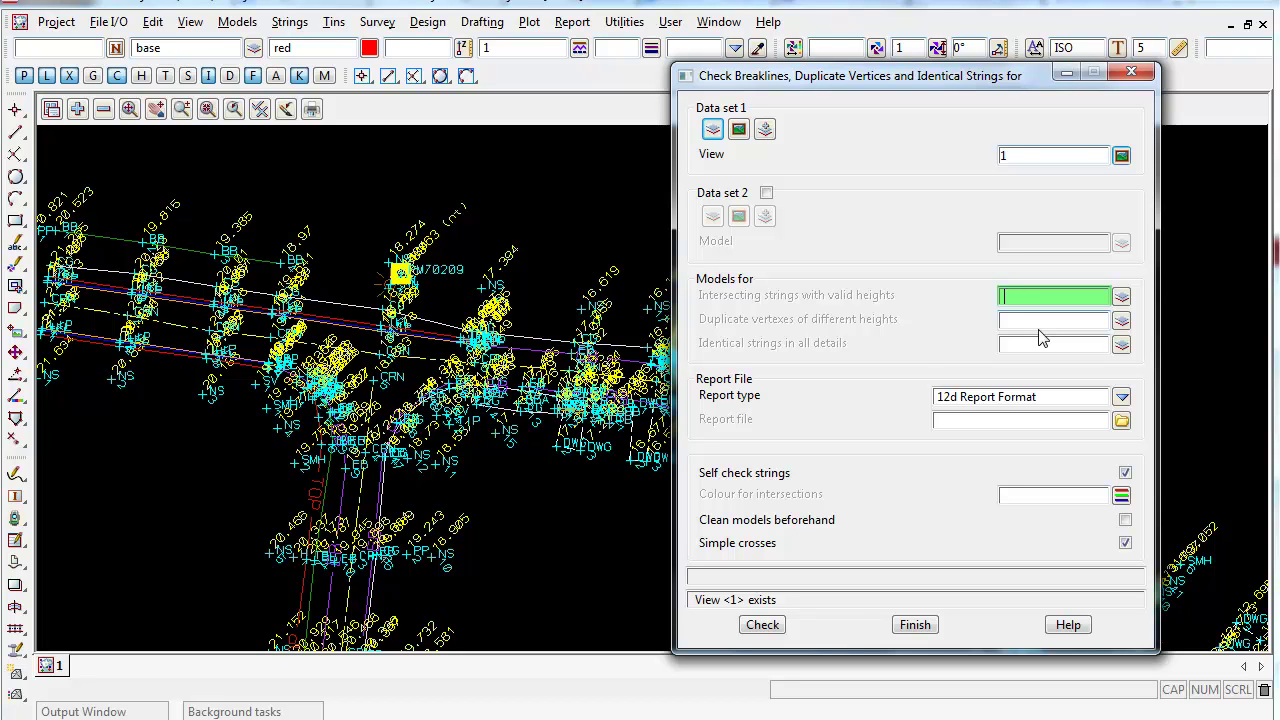
pyautogui.write('Xbreaklines')
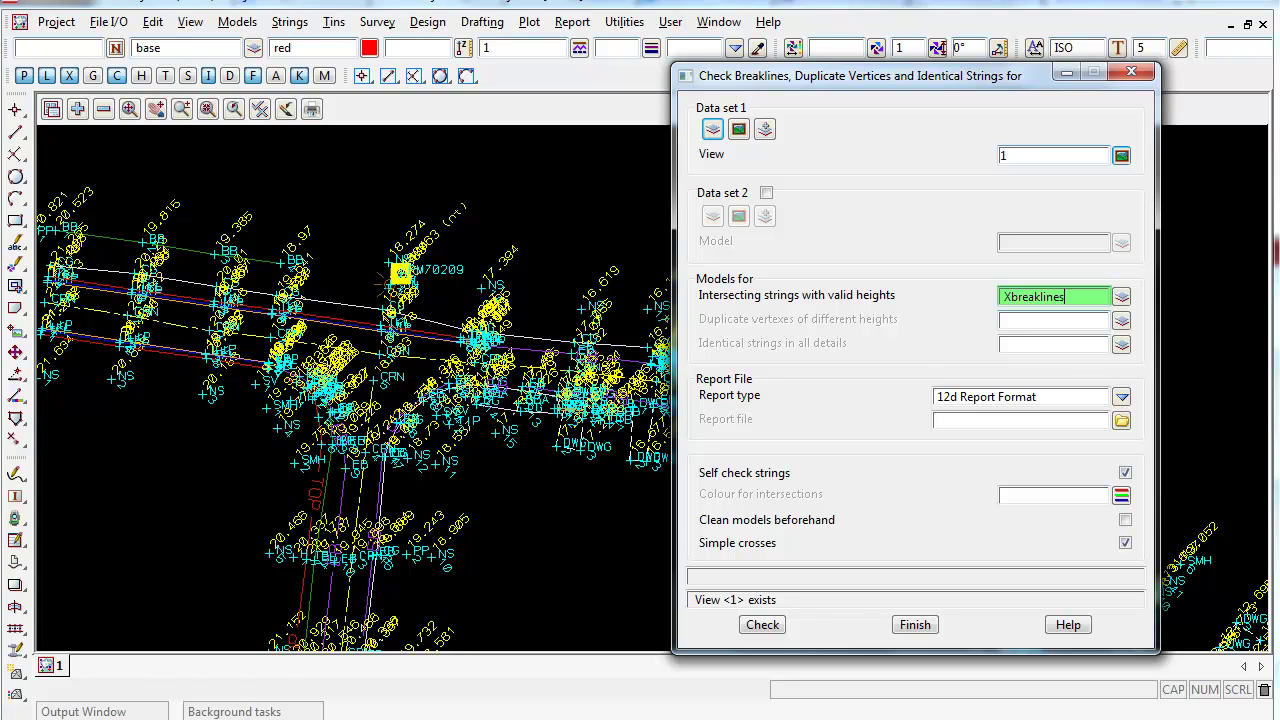
pyautogui.press('Tab')
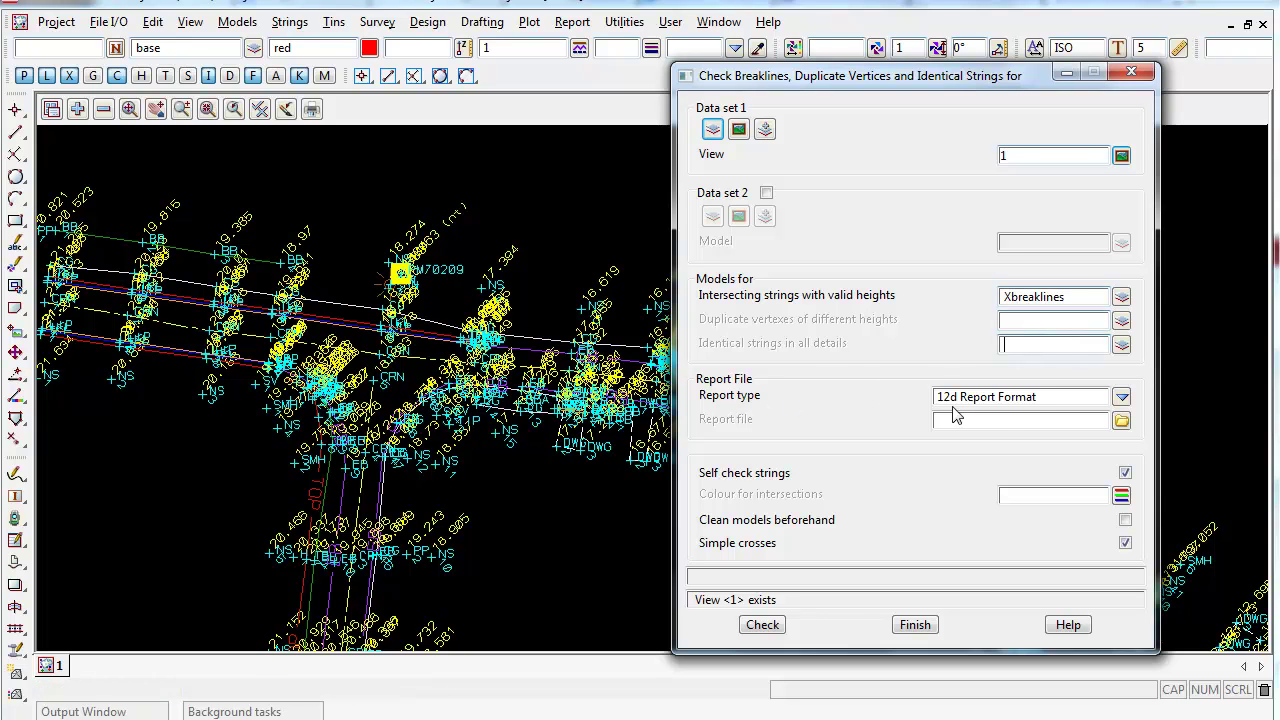
# Copy the Xbreaklines name into Report file to produce Xbreaklines.rpt.
pyautogui.click(1029, 419)
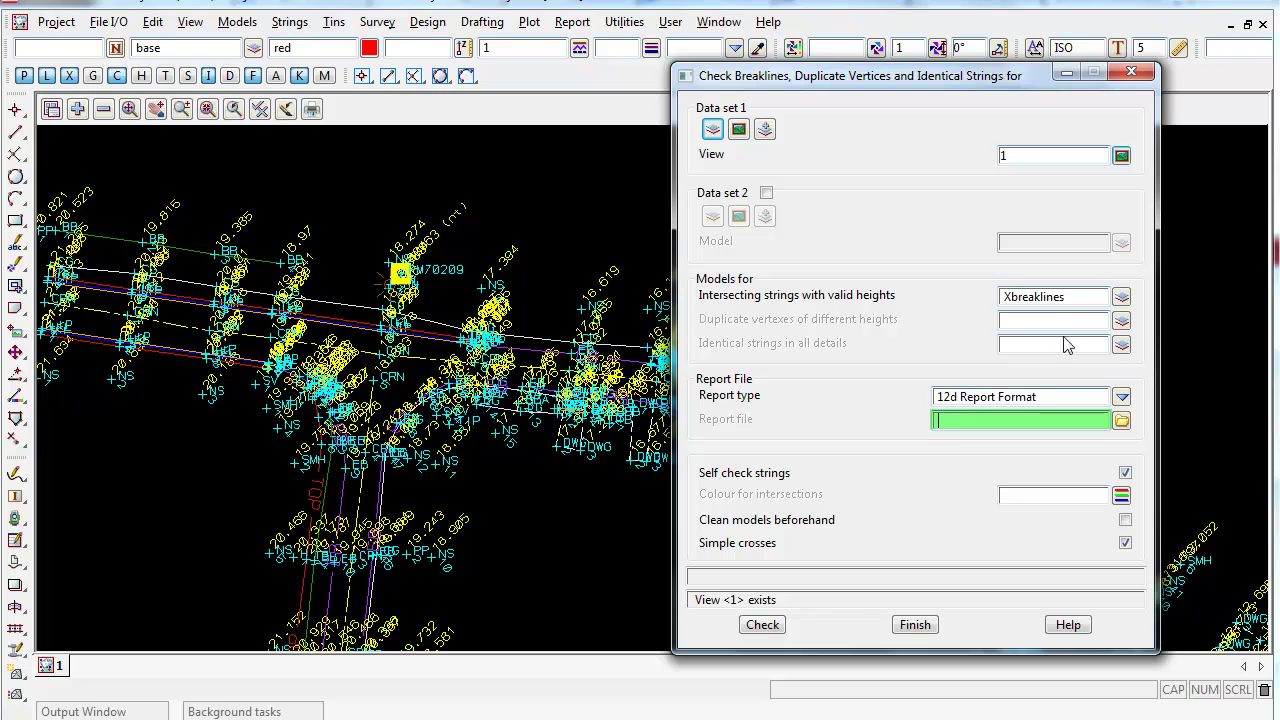
pyautogui.moveTo(1078, 296); pyautogui.dragTo(983, 297)
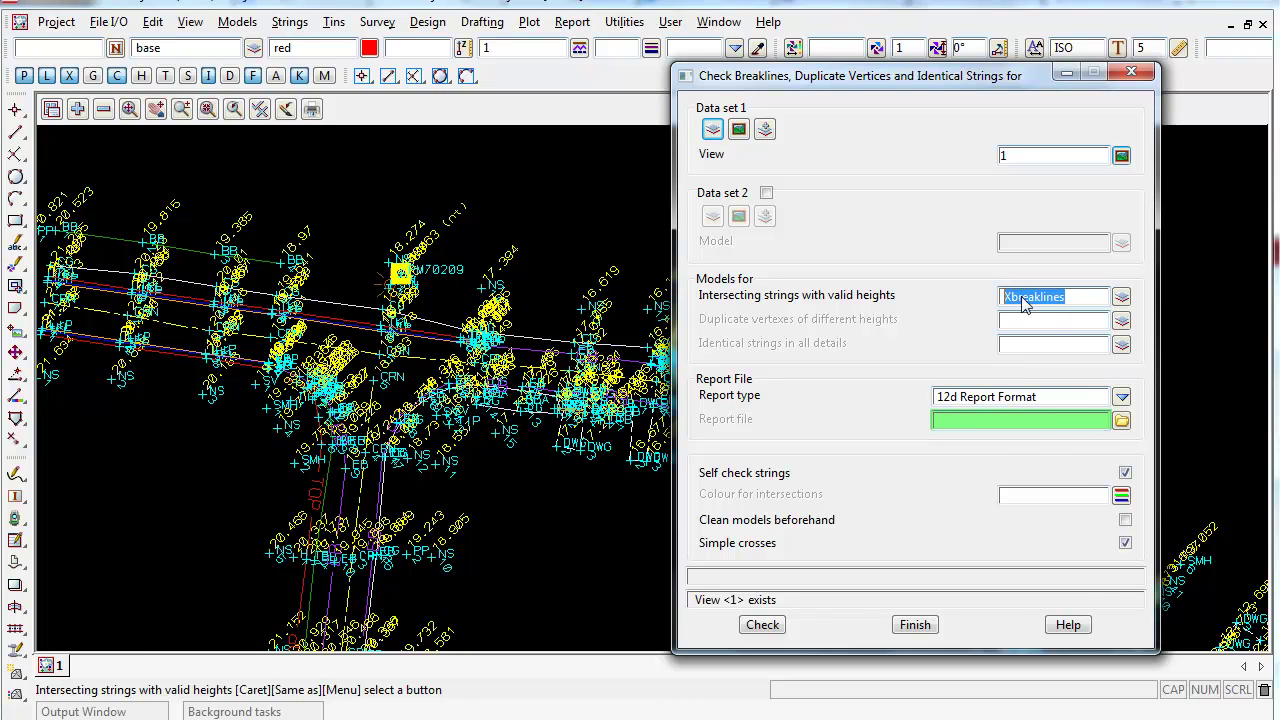
pyautogui.rightClick(1020, 296)
pyautogui.click(1085, 370)
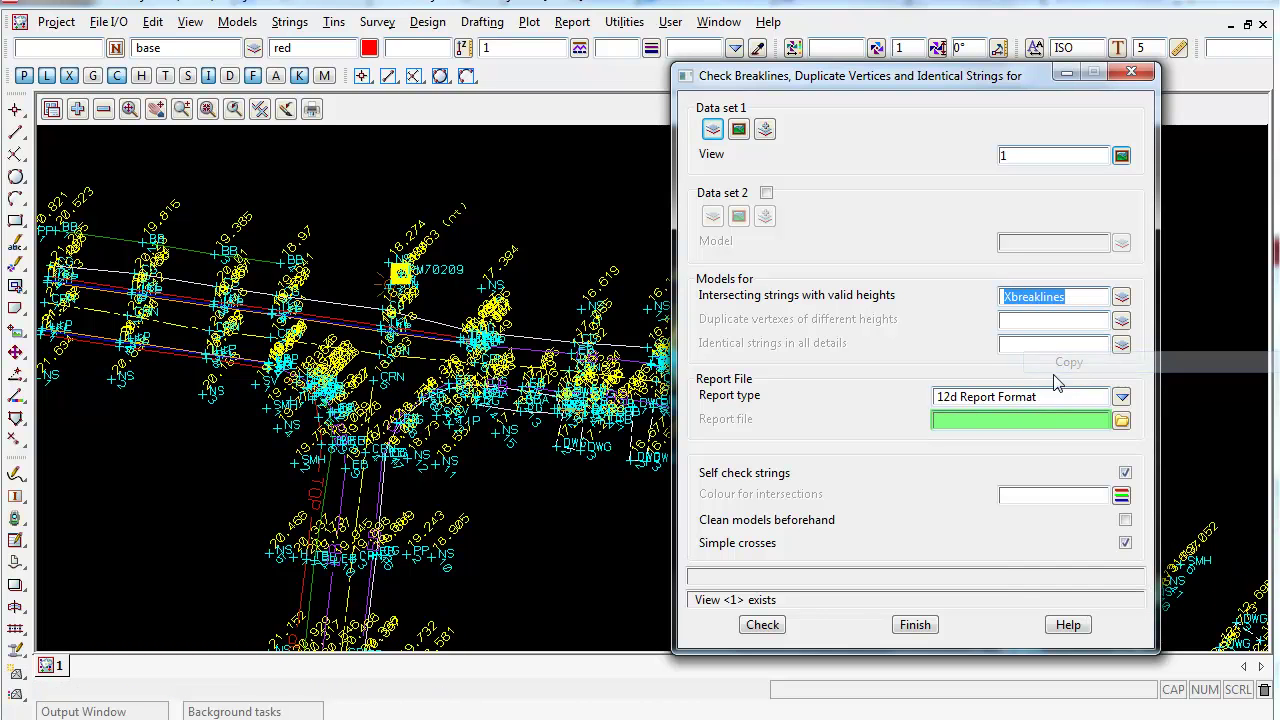
pyautogui.click(1024, 420)
pyautogui.rightClick(1024, 420)
pyautogui.click(1066, 508)
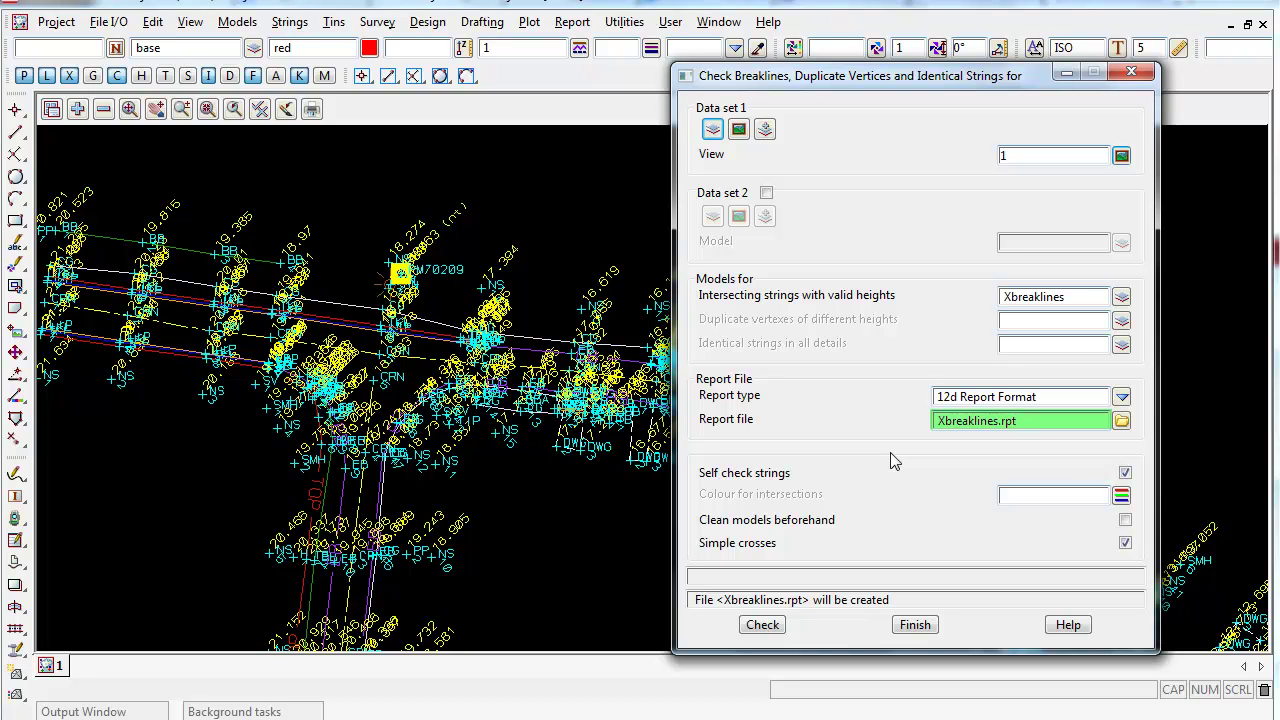
# Set Colour for intersections to cyan and tick 'Clean models beforehand'.
pyautogui.press('Tab')
pyautogui.press('Tab')
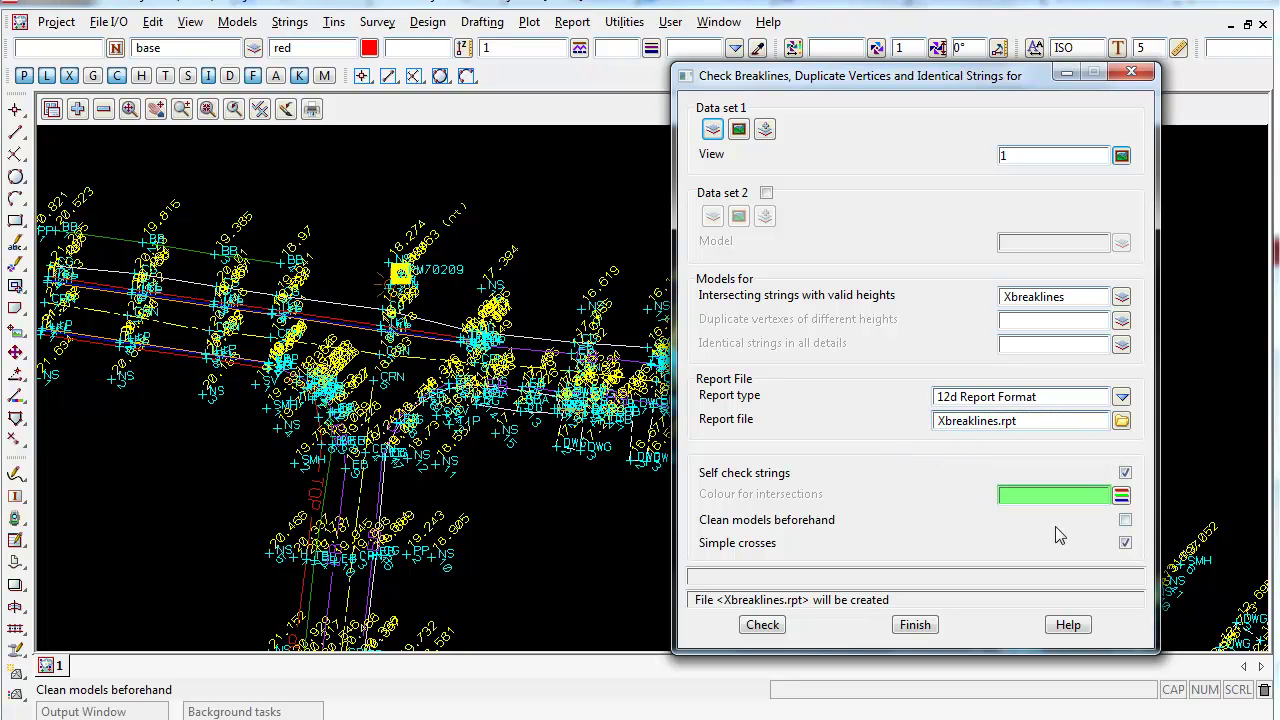
pyautogui.click(1121, 494)
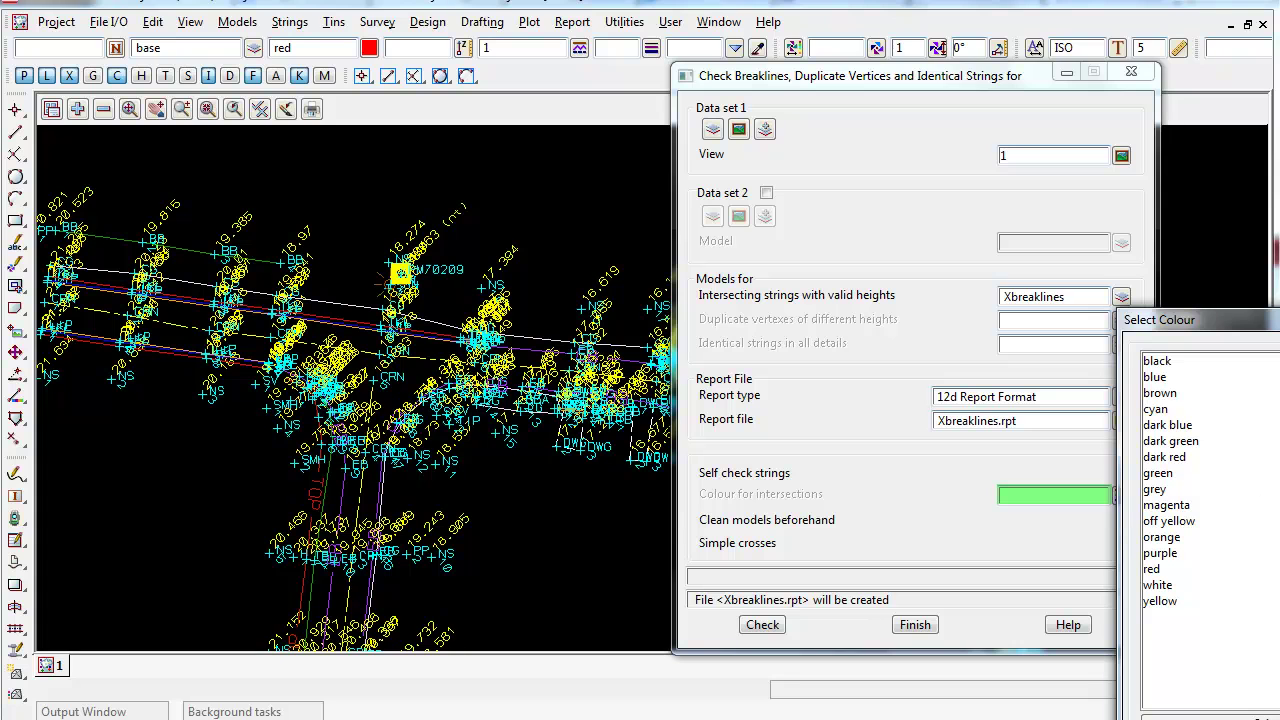
pyautogui.doubleClick(1155, 409)
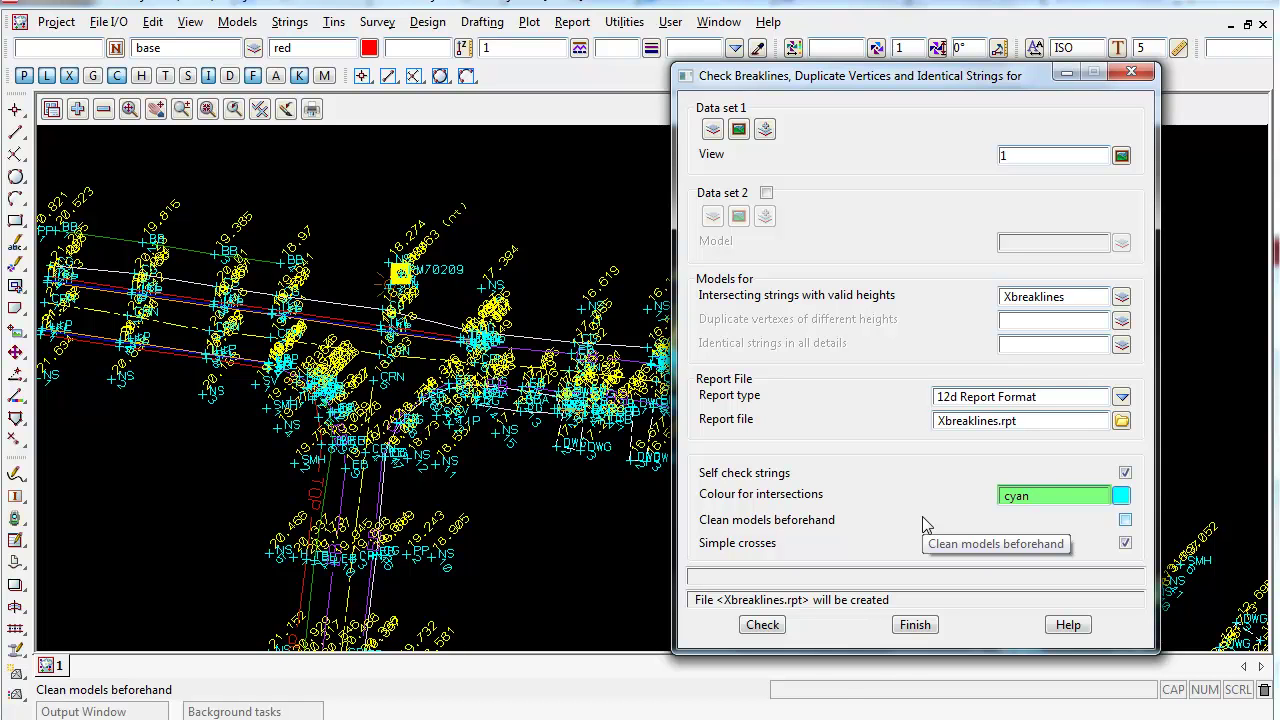
pyautogui.moveTo(1066, 297); pyautogui.dragTo(1003, 297)
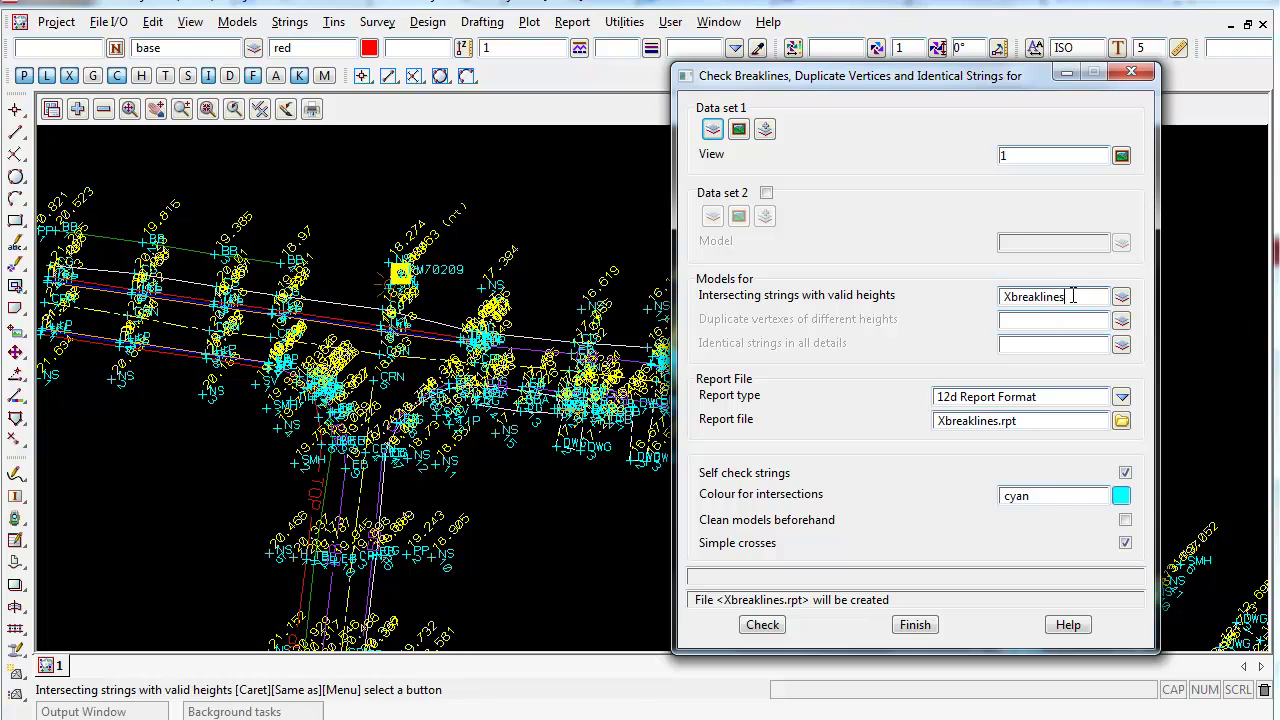
pyautogui.click(1040, 497)
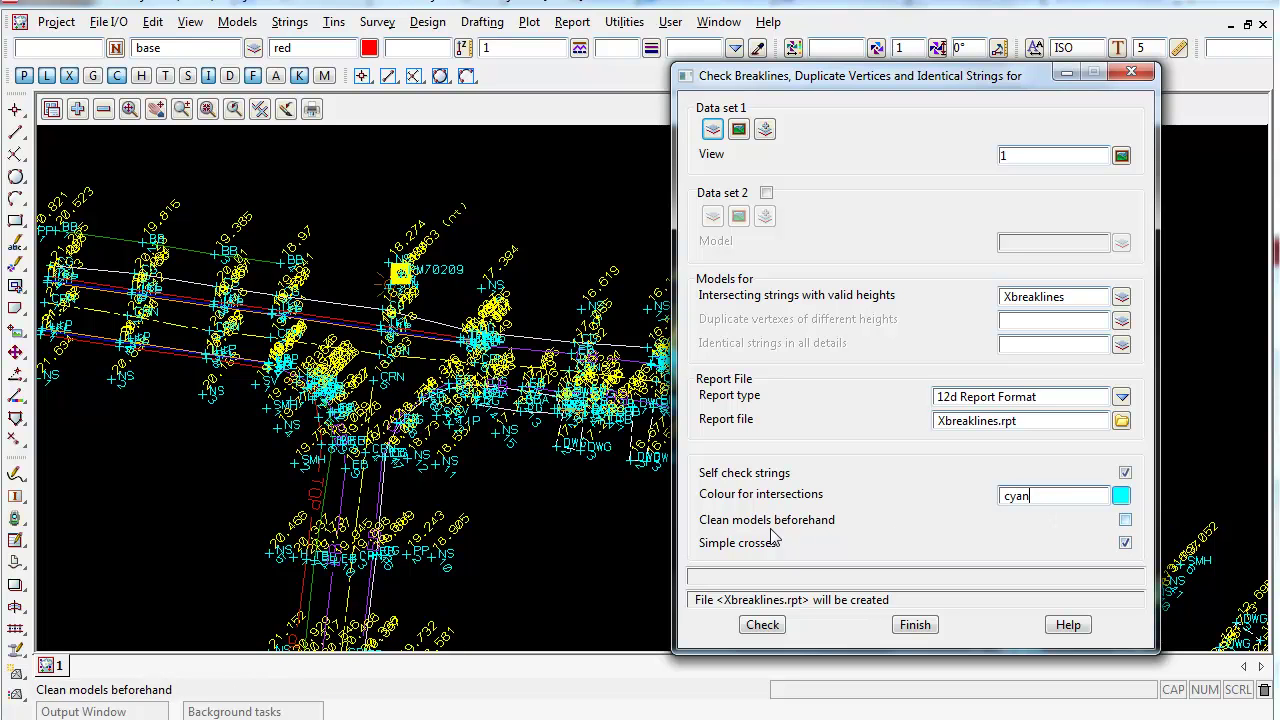
pyautogui.click(1125, 520)
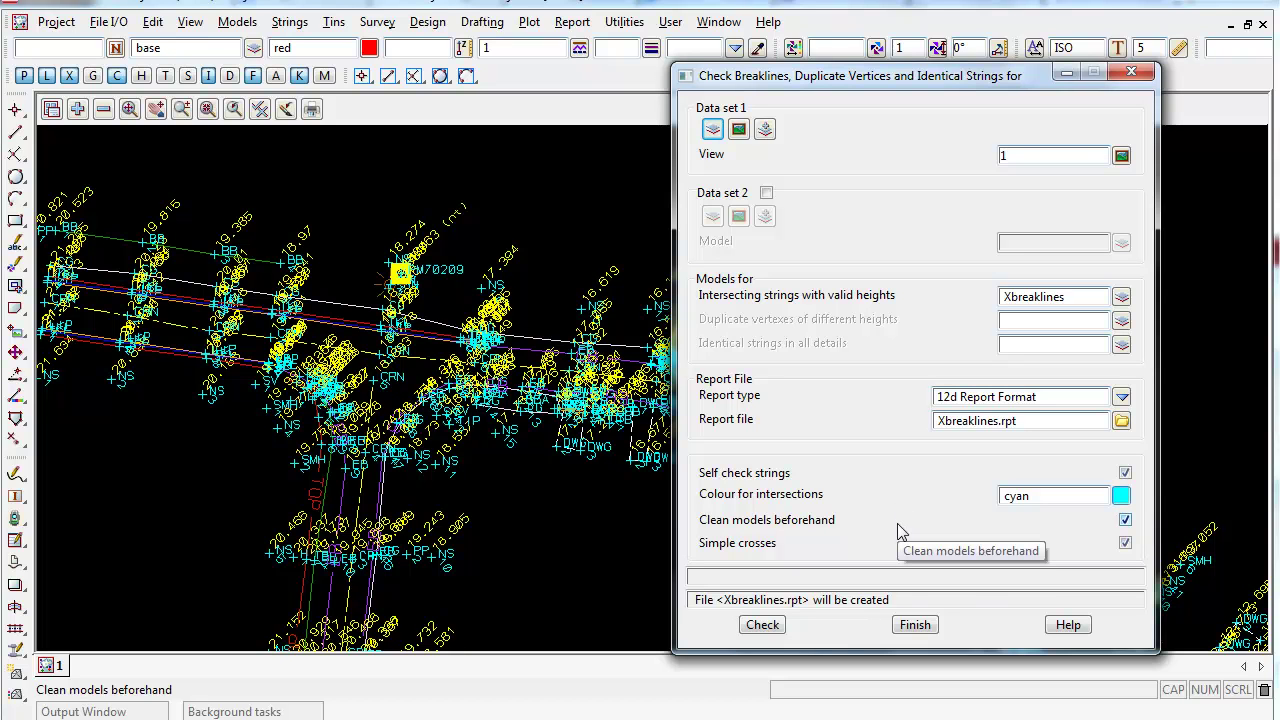
pyautogui.click(772, 628)
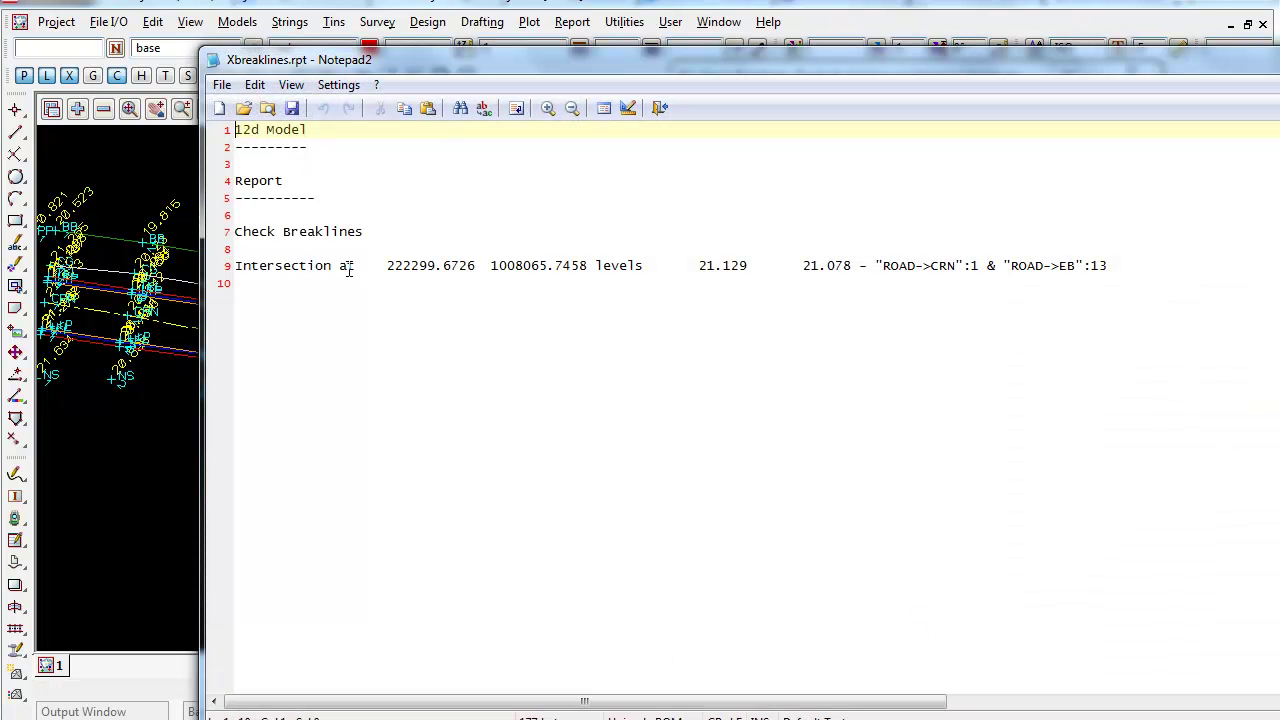
pyautogui.moveTo(1125, 265); pyautogui.dragTo(225, 265)
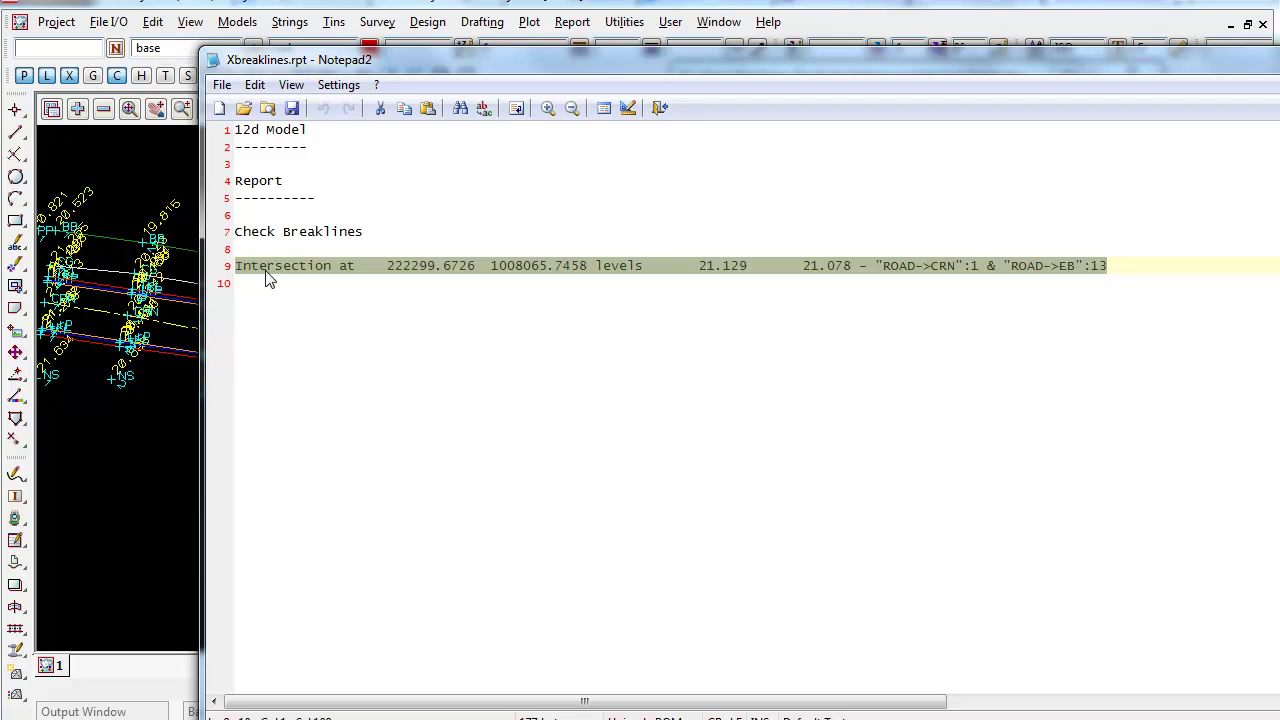
pyautogui.click(476, 265)
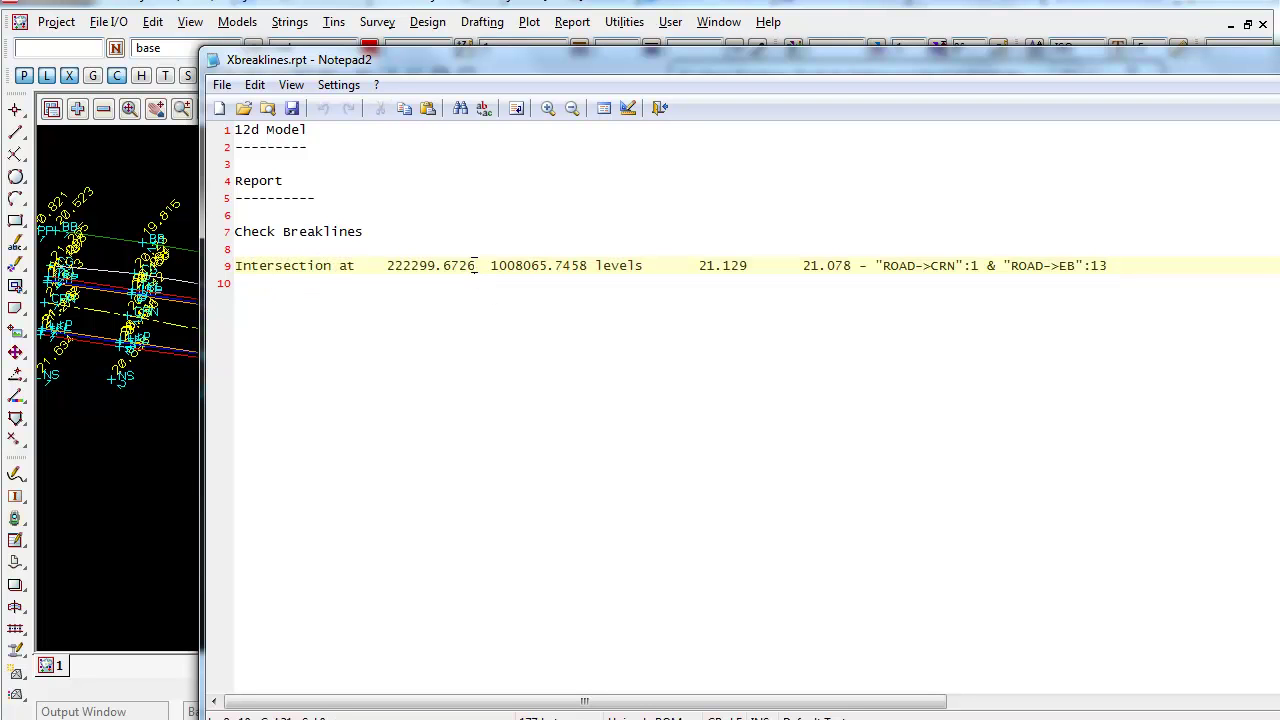
pyautogui.moveTo(480, 268); pyautogui.dragTo(393, 265)
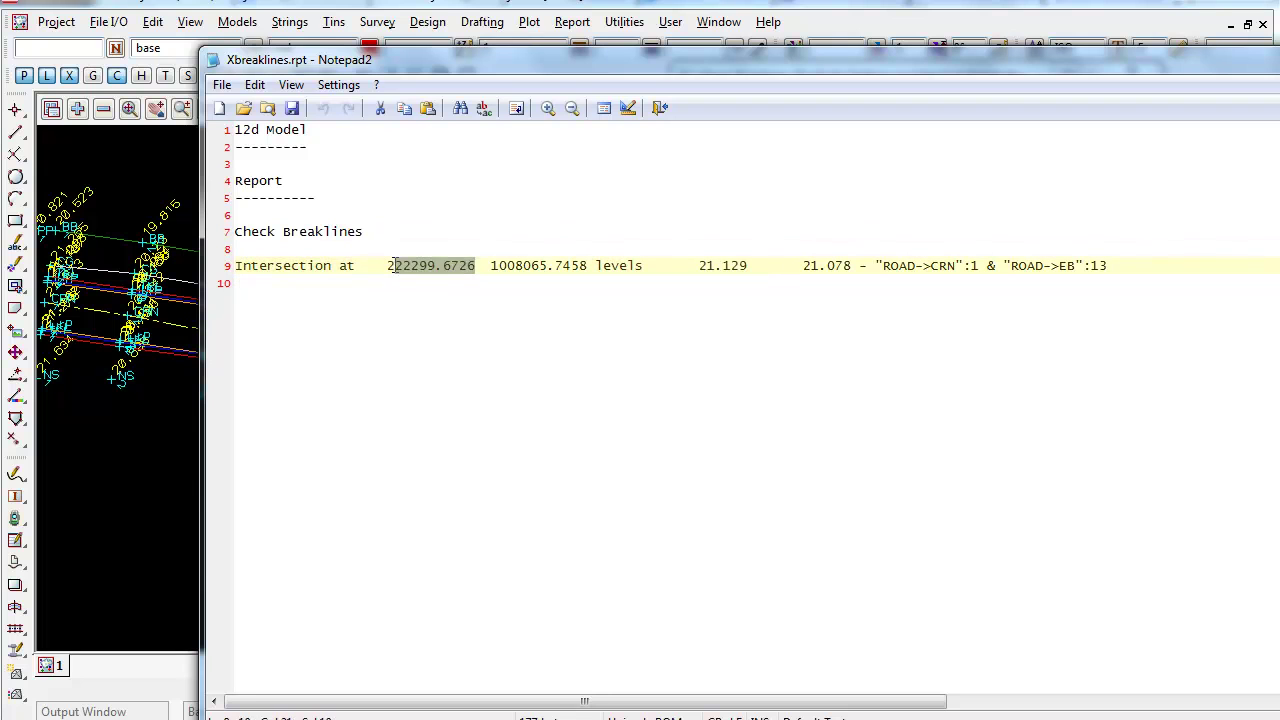
pyautogui.click(533, 265)
pyautogui.moveTo(590, 265); pyautogui.dragTo(489, 265)
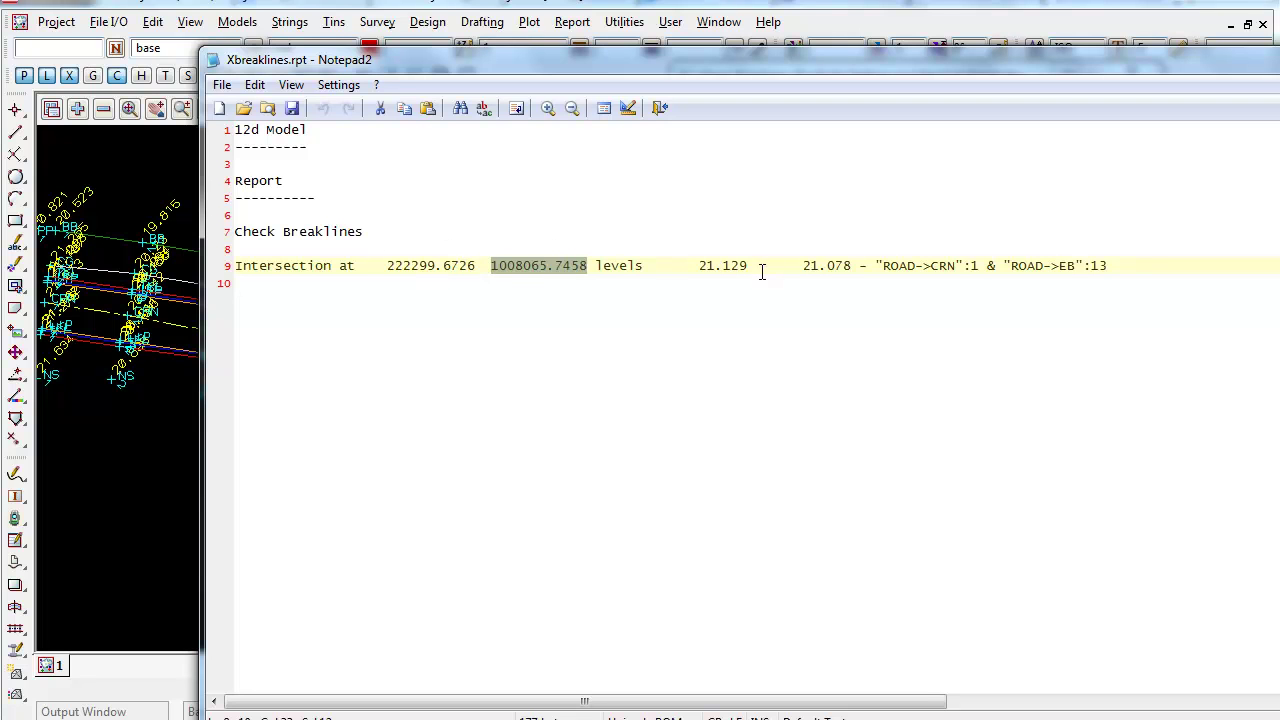
pyautogui.moveTo(751, 266); pyautogui.dragTo(706, 266)
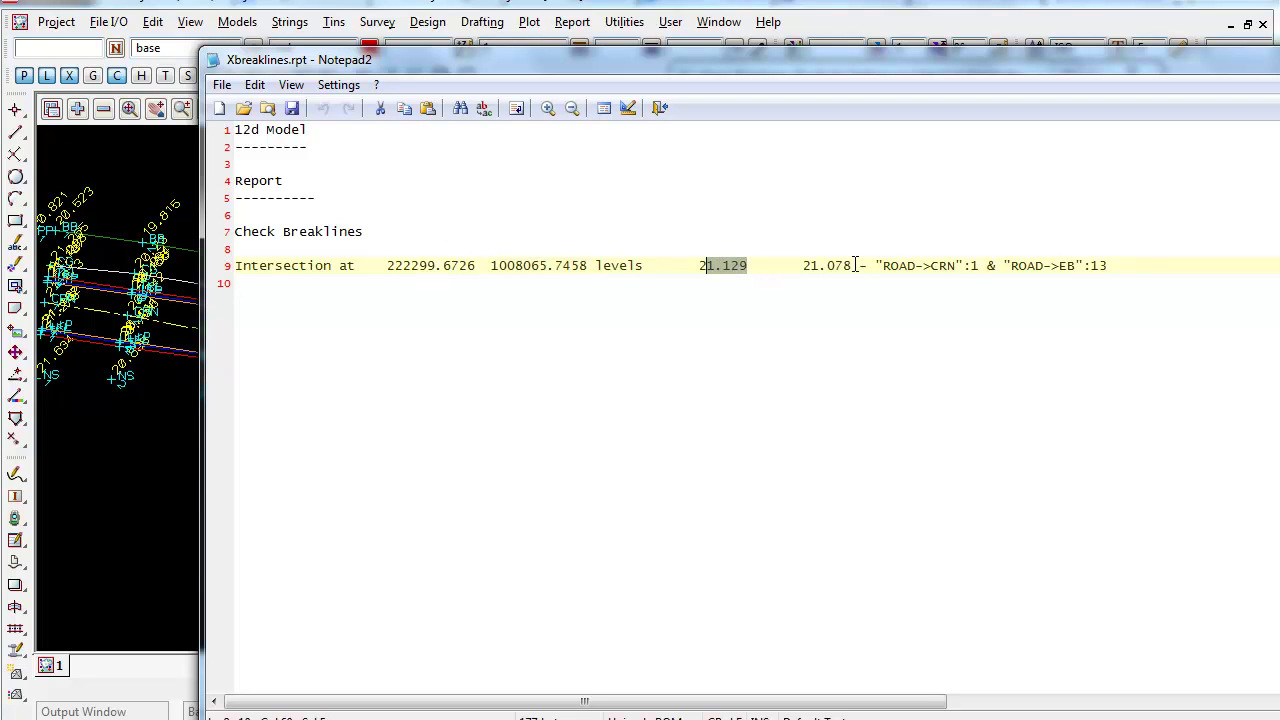
pyautogui.moveTo(853, 266); pyautogui.dragTo(810, 266)
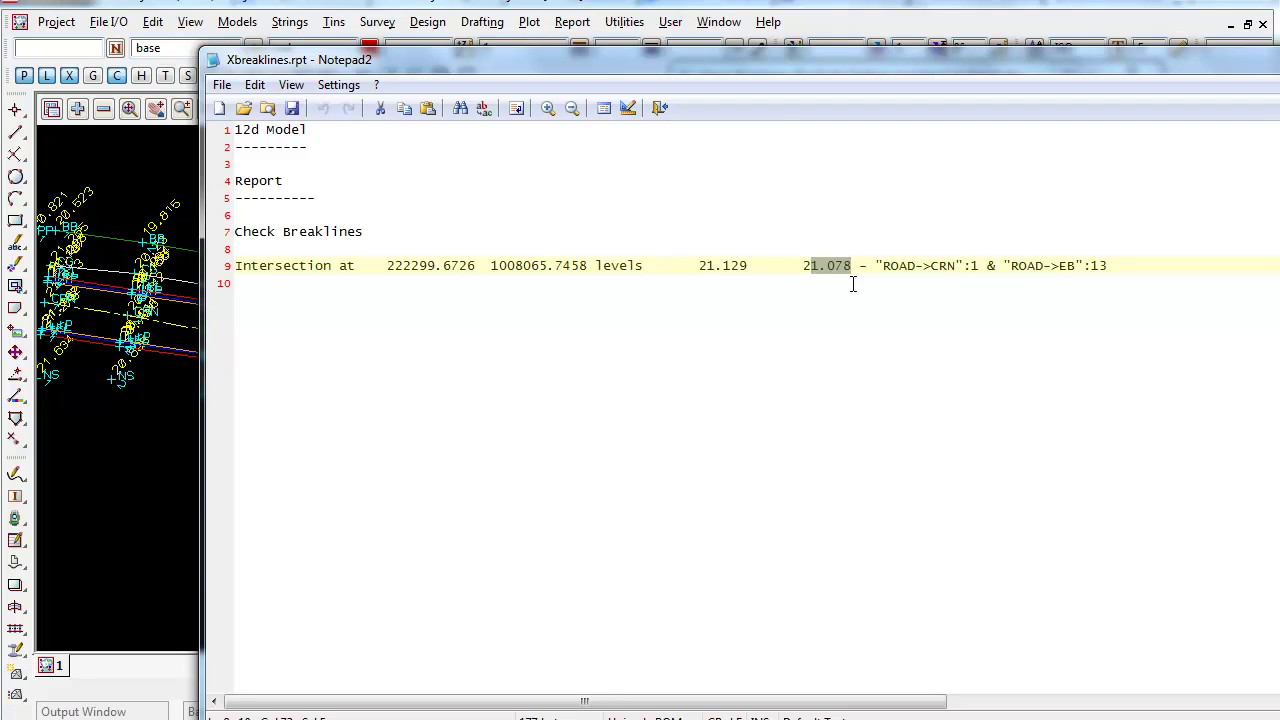
pyautogui.click(816, 308)
pyautogui.click(979, 266)
# Close the Notepad2 report and add the Xbreaklines model to plan view 1.
pyautogui.hotkey('alt', 'F4')
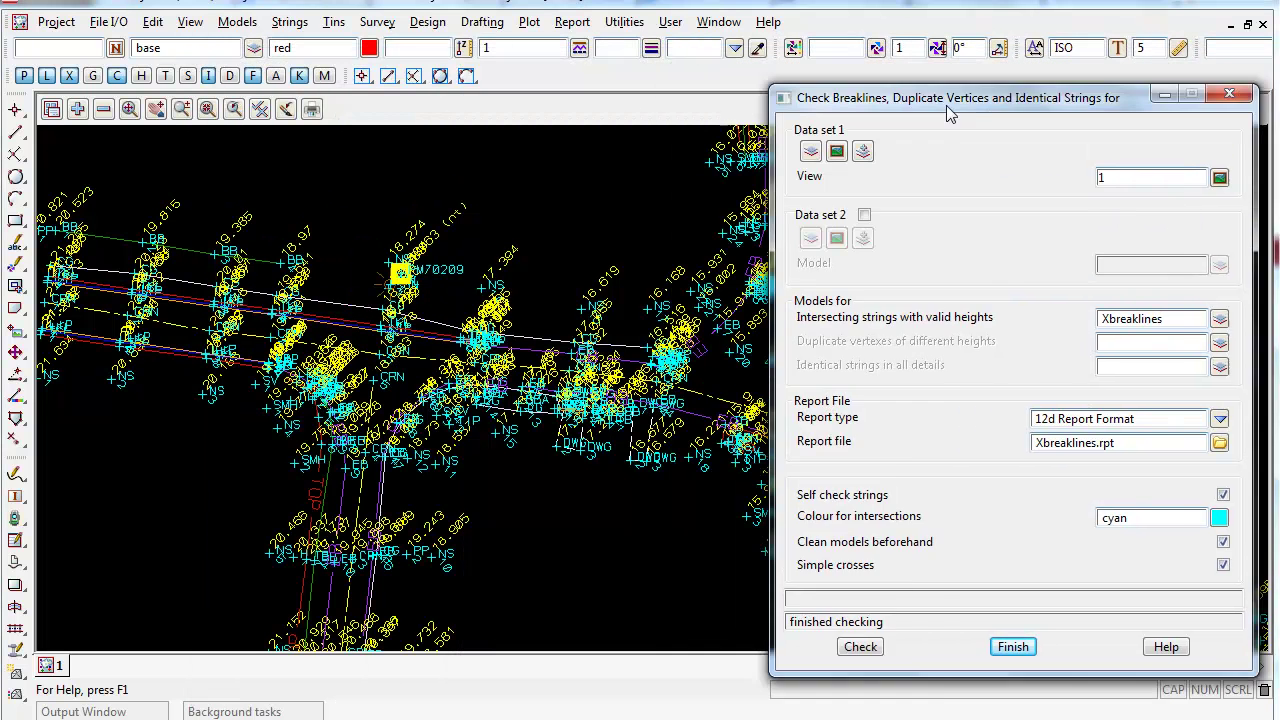
pyautogui.moveTo(946, 100); pyautogui.dragTo(1233, 97)
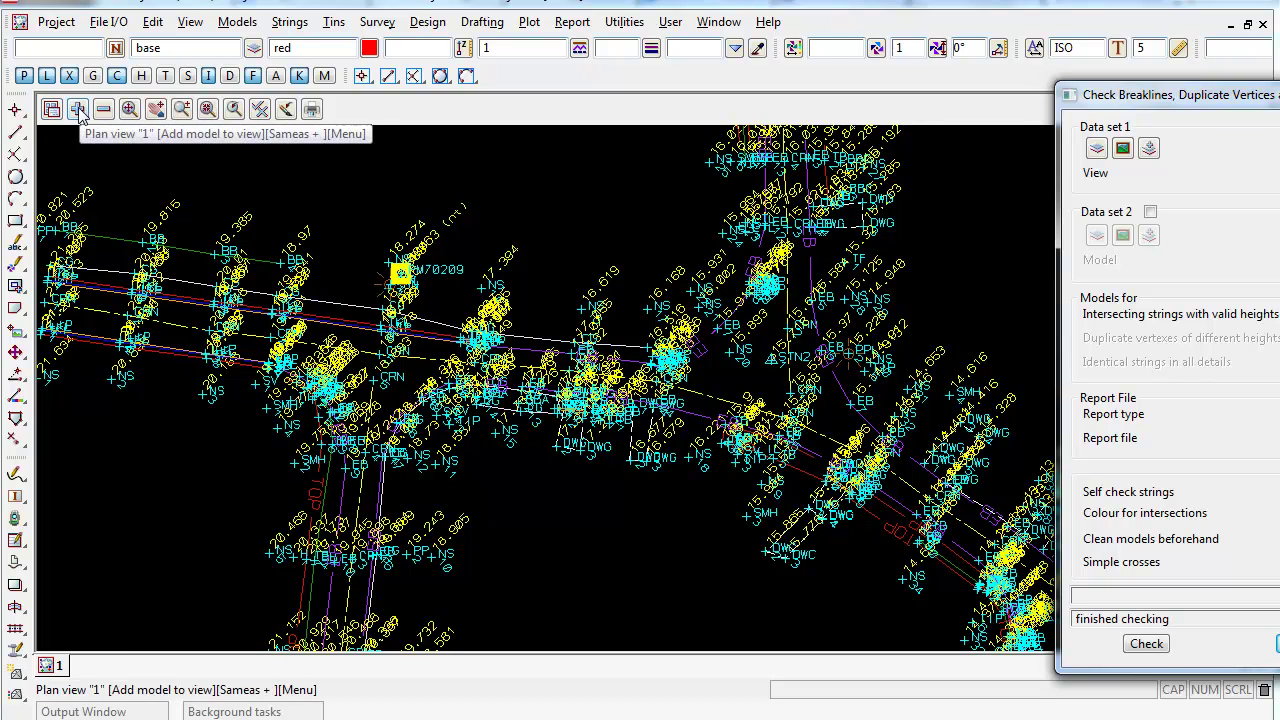
pyautogui.click(79, 110)
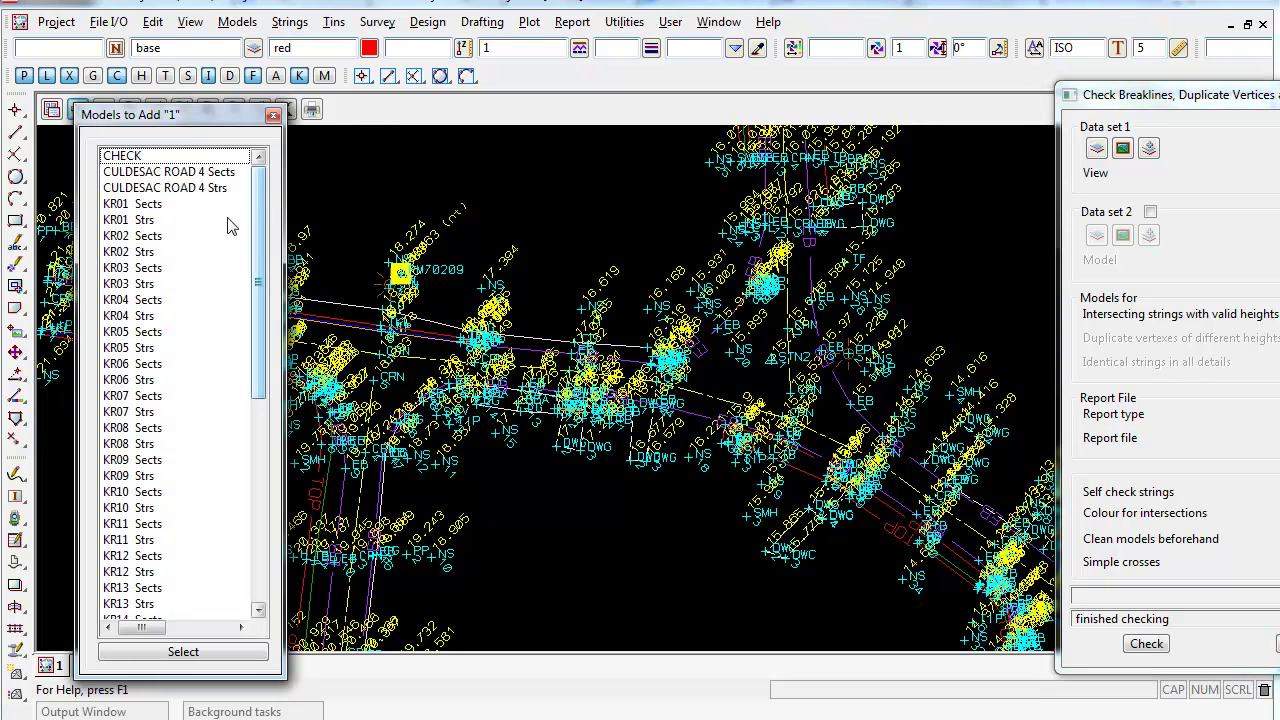
pyautogui.moveTo(258, 214); pyautogui.dragTo(285, 428)
pyautogui.click(148, 606)
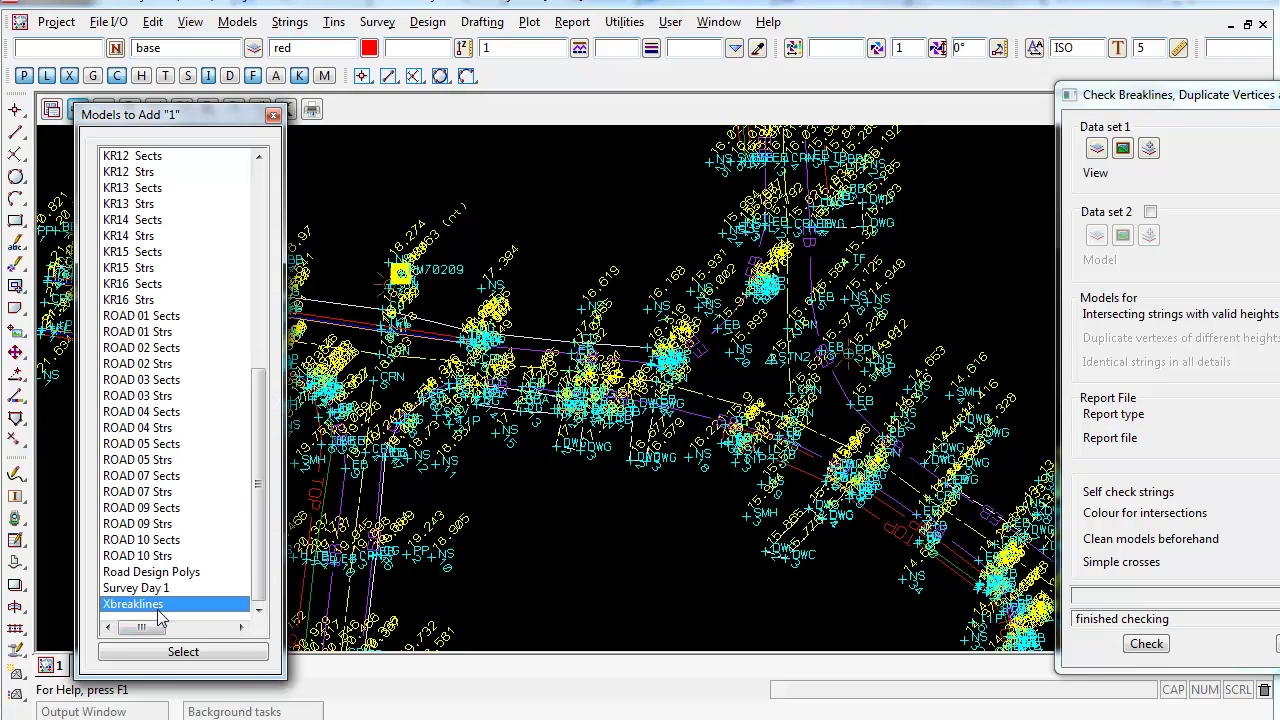
pyautogui.click(179, 655)
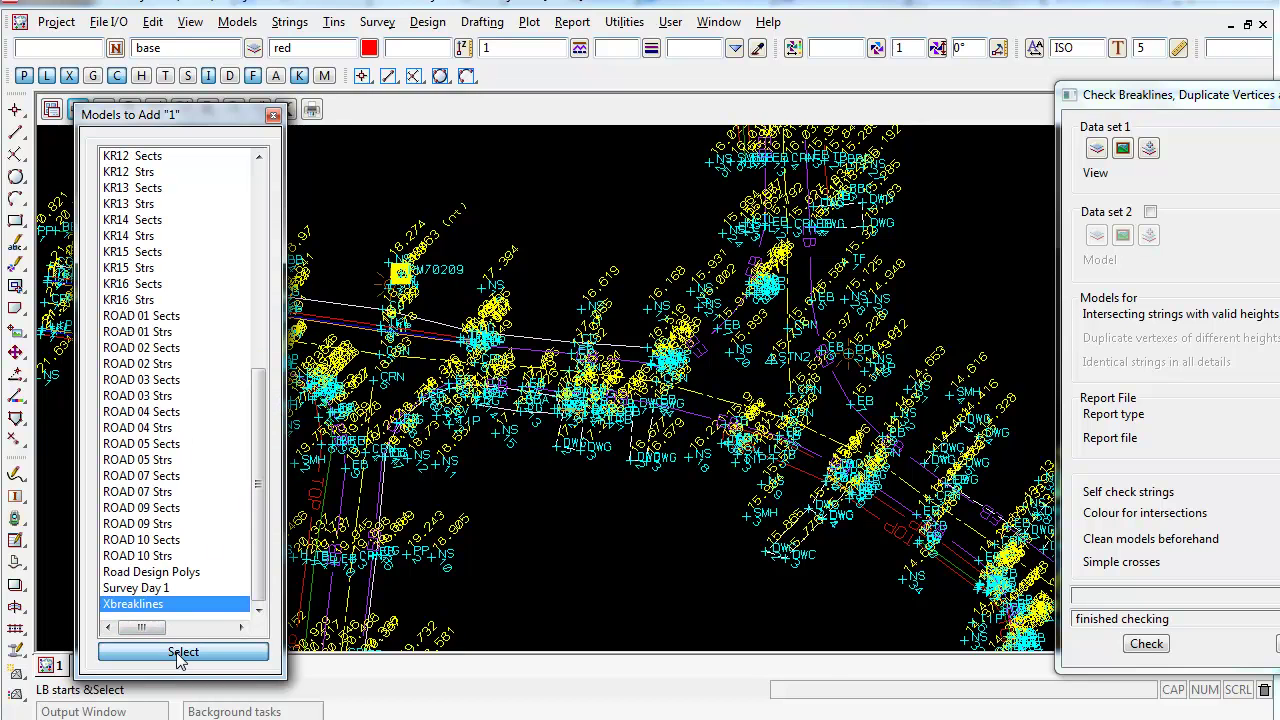
pyautogui.click(259, 110)
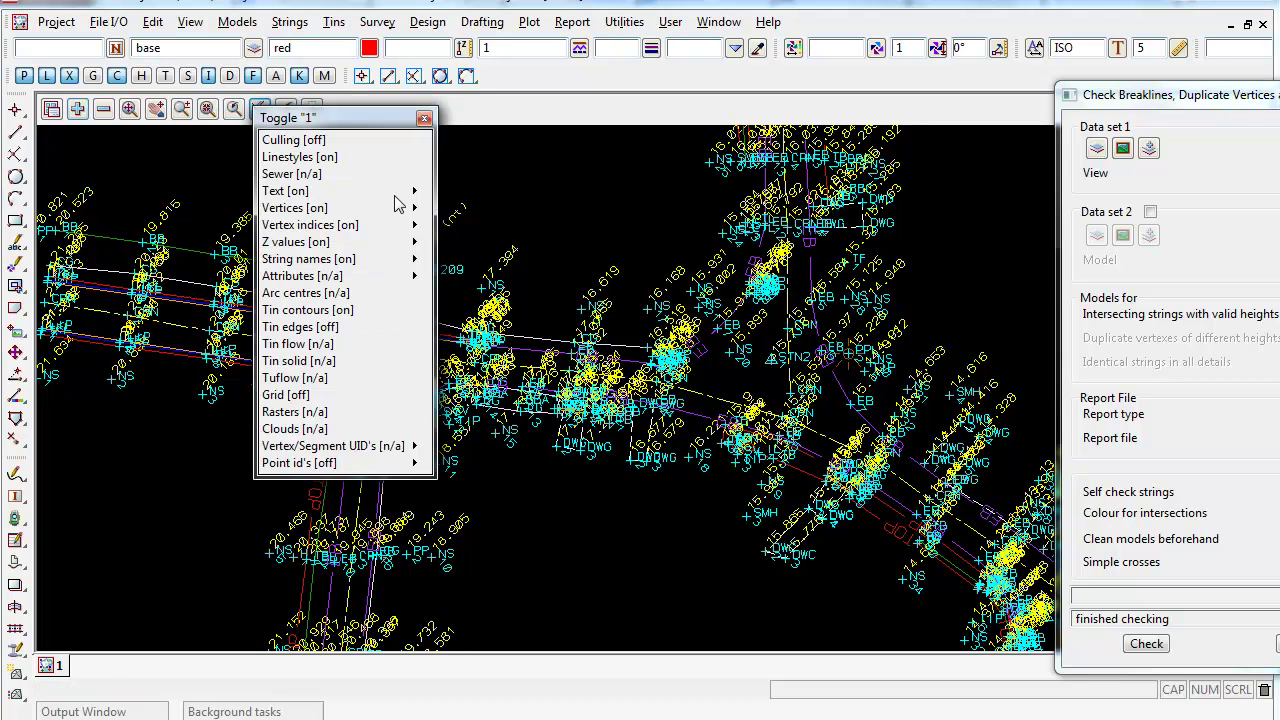
# Turn off the Z-value and string-name labels in plan view 1.
pyautogui.click(300, 243)
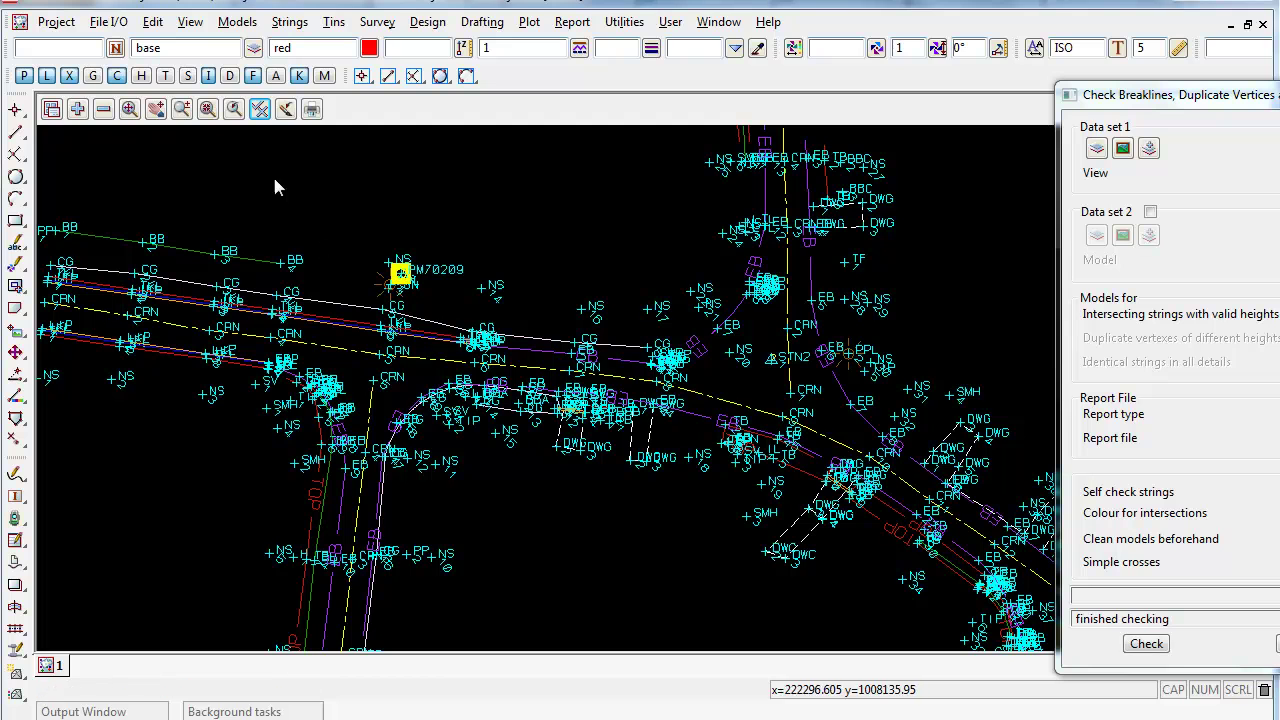
pyautogui.click(259, 110)
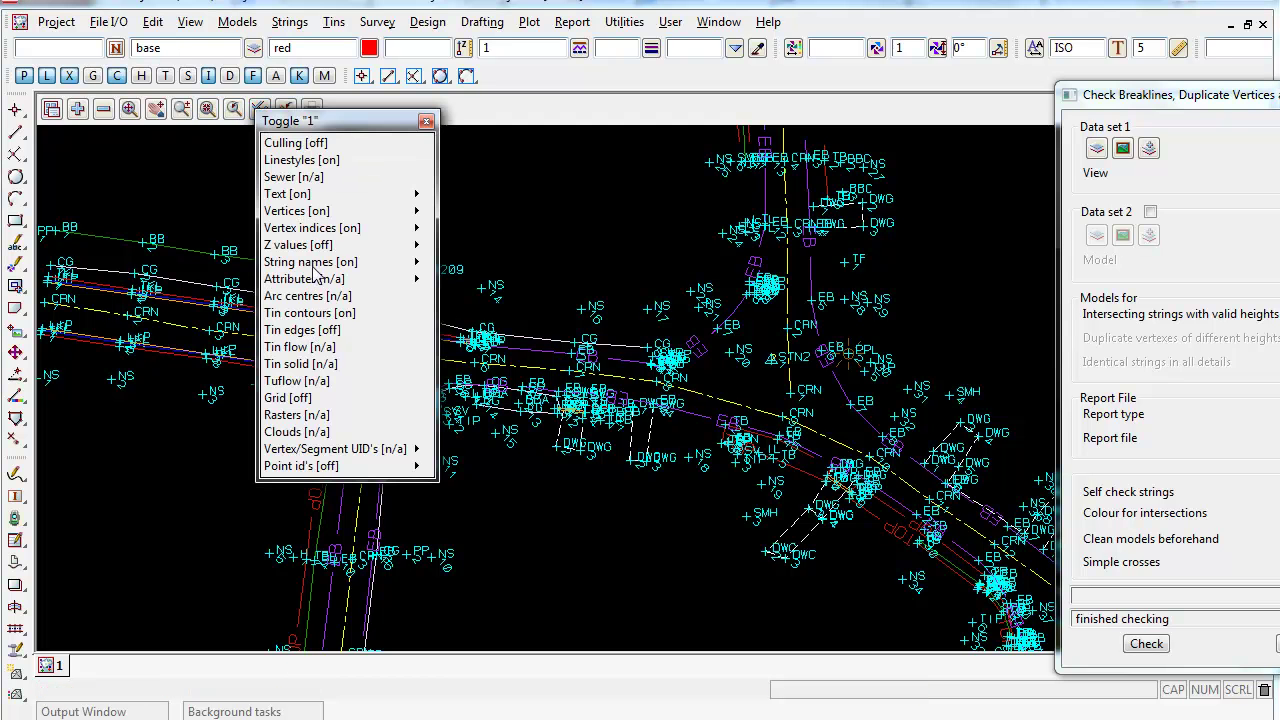
pyautogui.click(314, 262)
pyautogui.scroll(5, 500, 549)
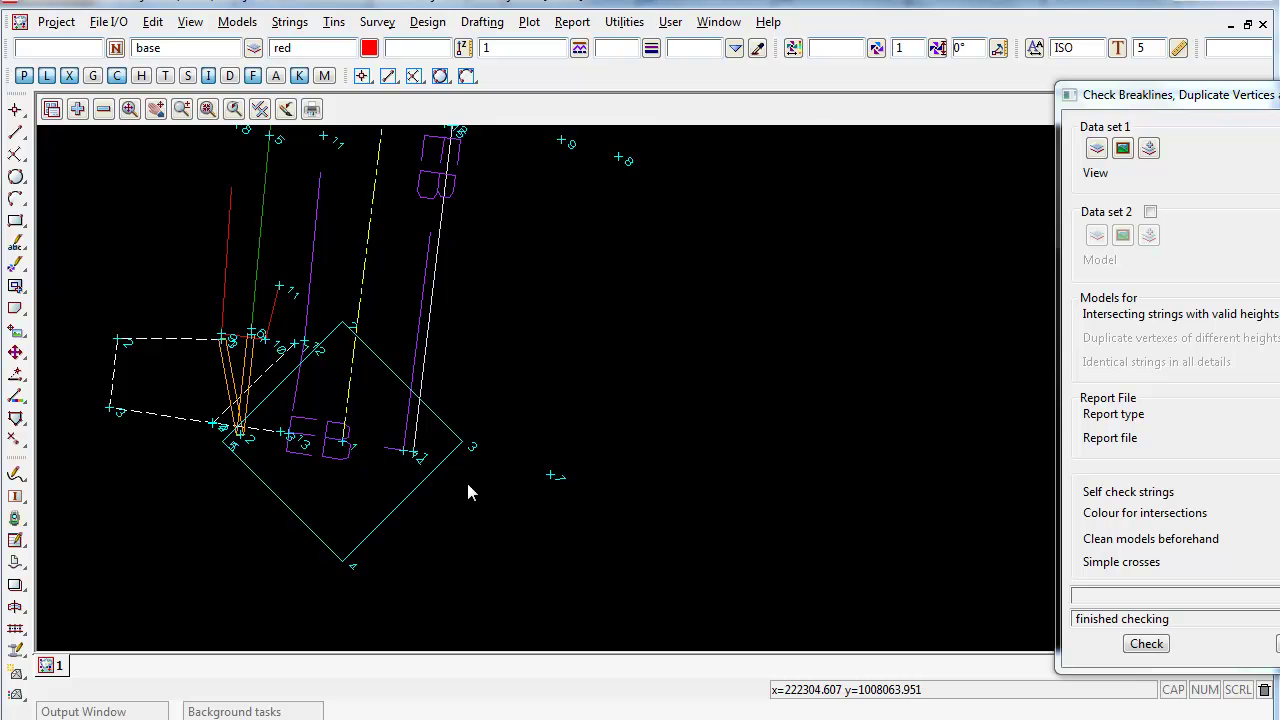
pyautogui.scroll(-5, 429, 423)
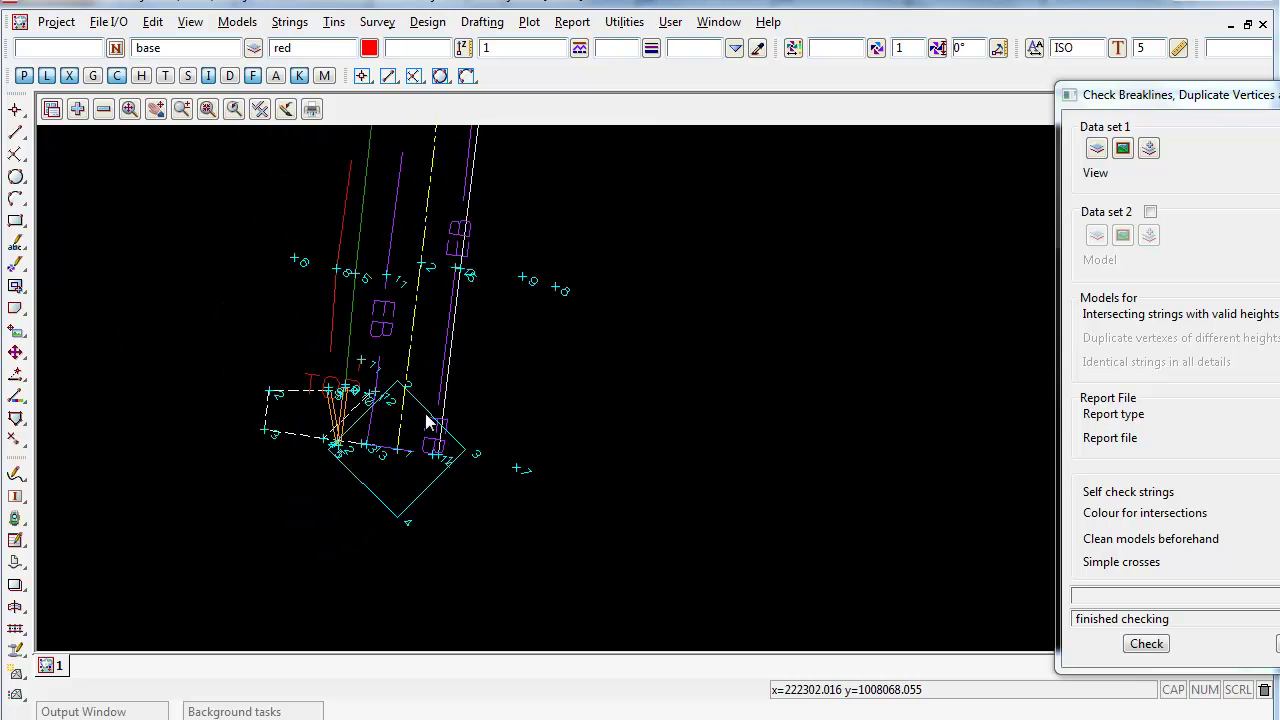
# Remove Xbreaklines from view 1 and show the intersection at 222299.6726 1008065.7458 in the Output Window.
pyautogui.click(103, 108)
pyautogui.click(163, 318)
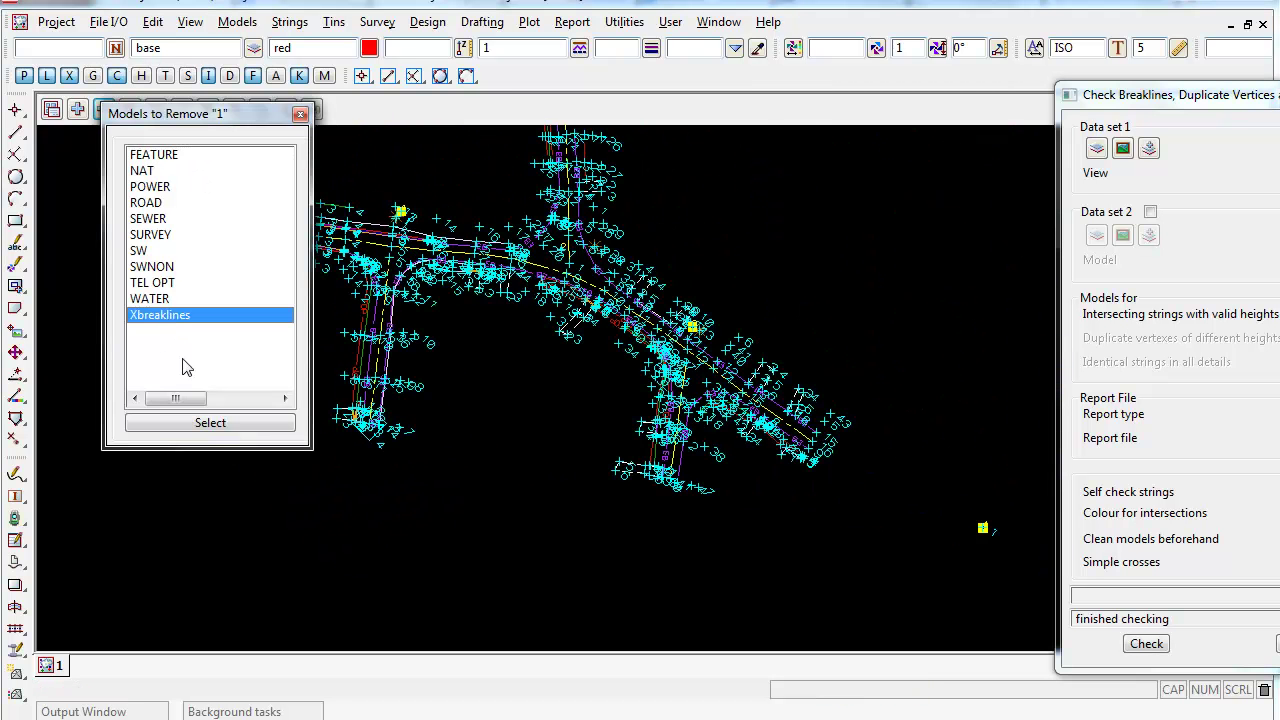
pyautogui.click(215, 425)
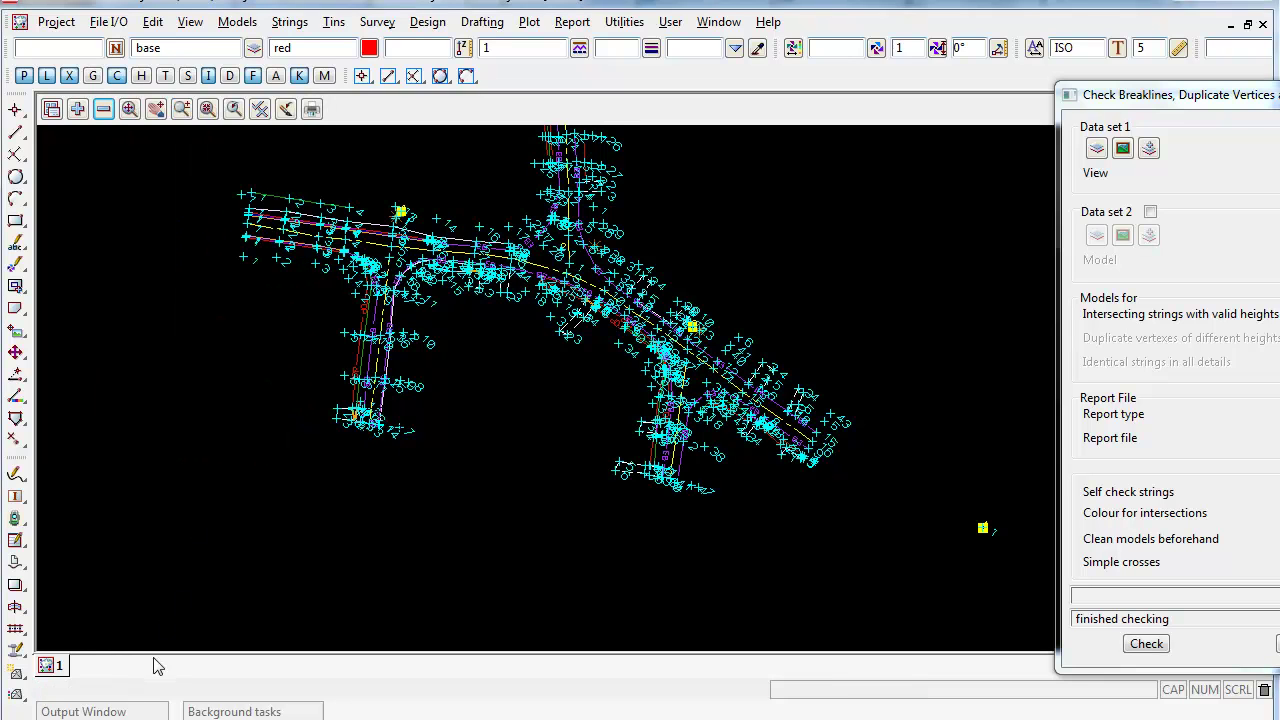
pyautogui.click(122, 710)
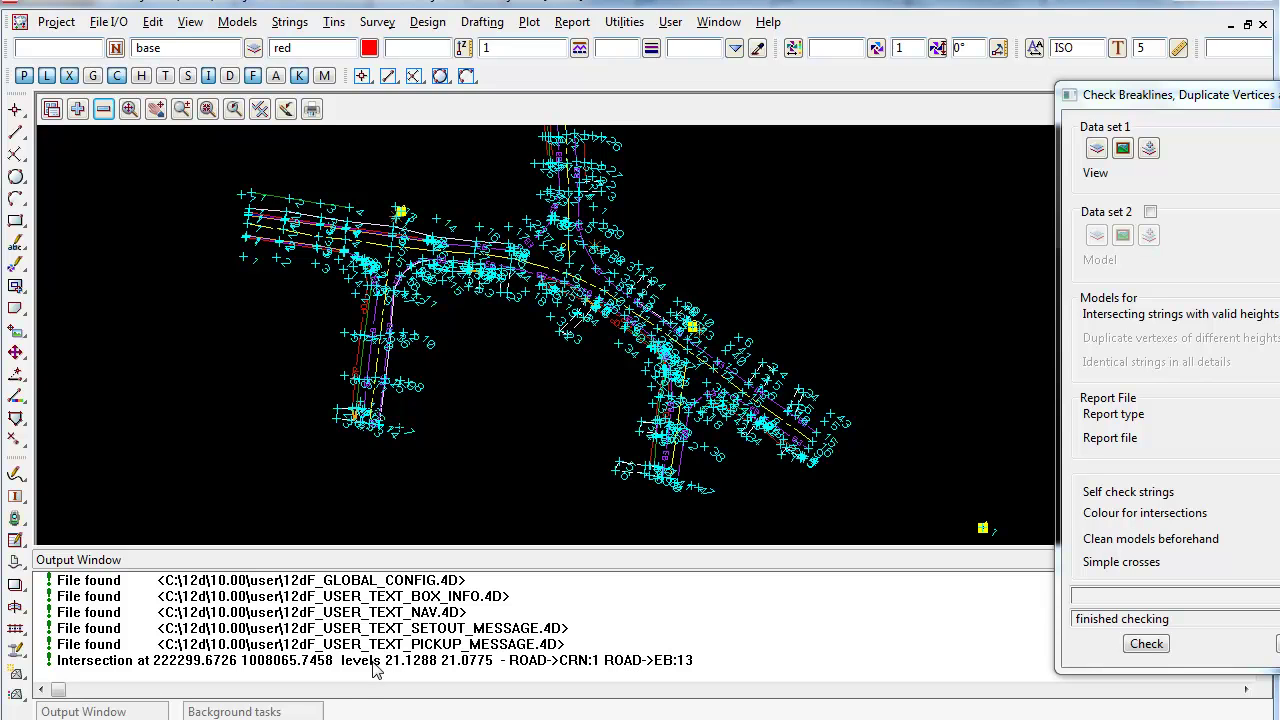
# Locate the reported intersection from the output log and zoom in on it in the plan.
pyautogui.doubleClick(115, 661)
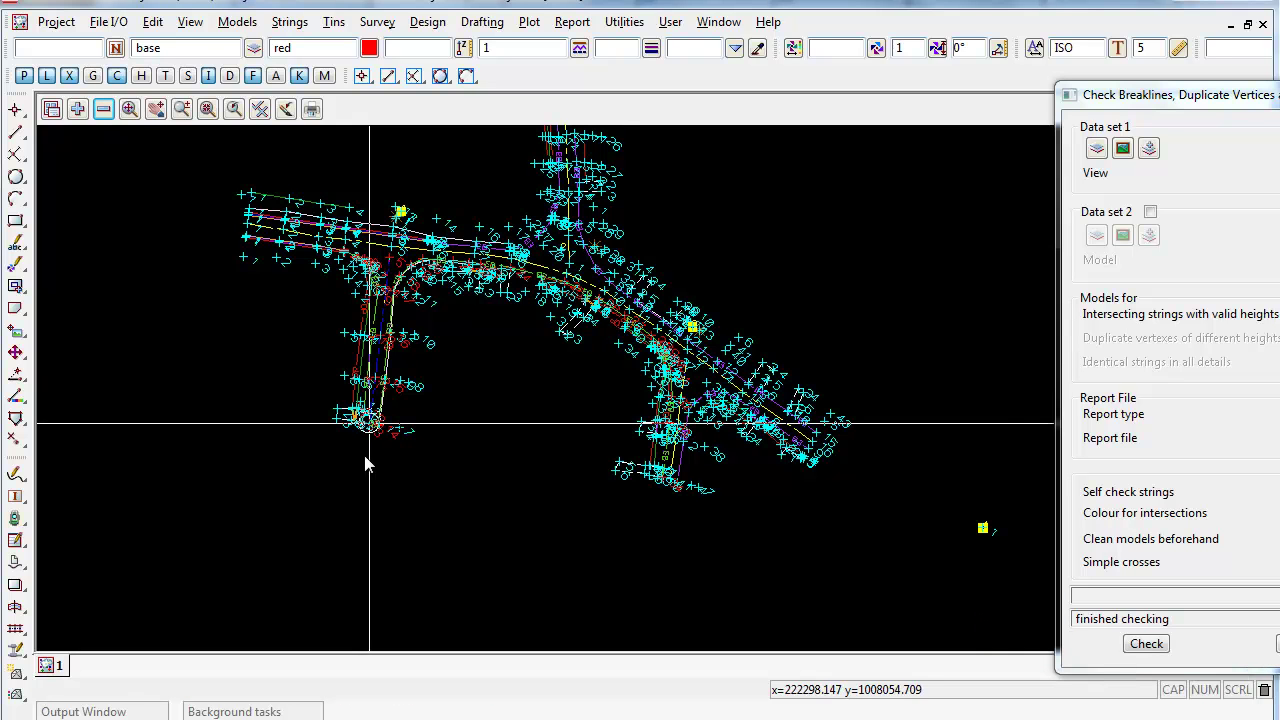
pyautogui.moveTo(120, 711)
pyautogui.click(142, 646)
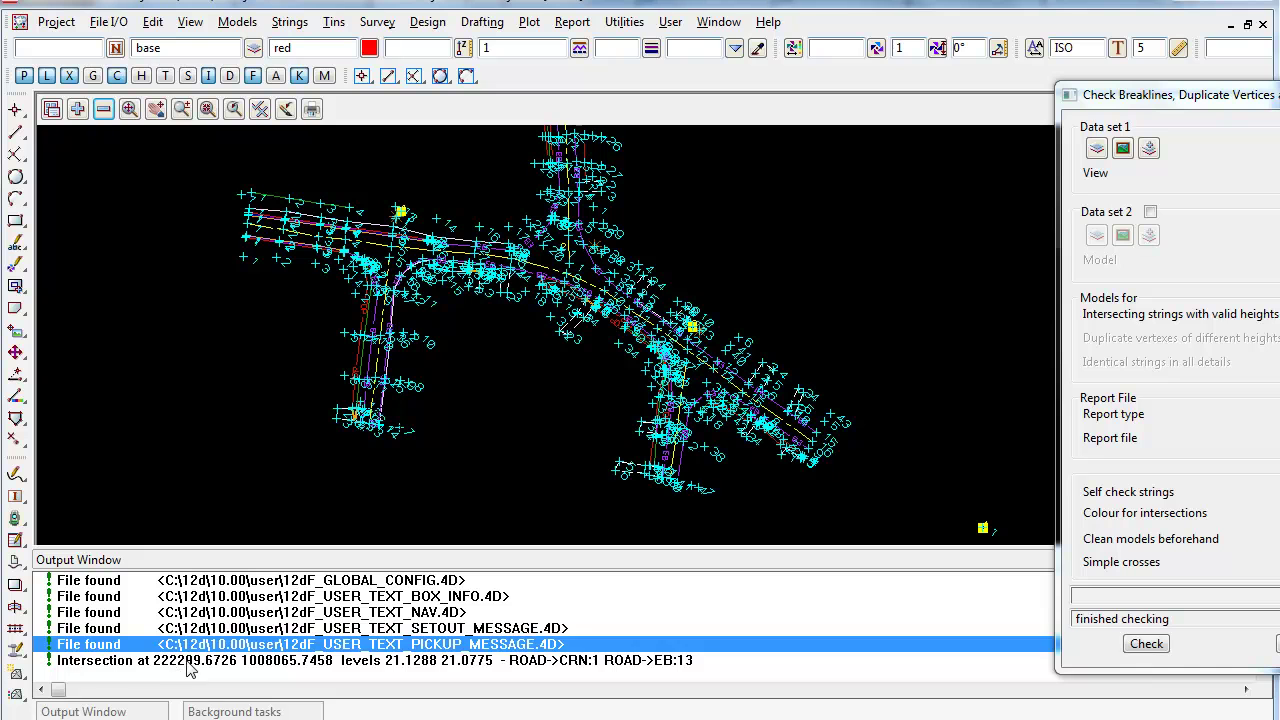
pyautogui.click(187, 662)
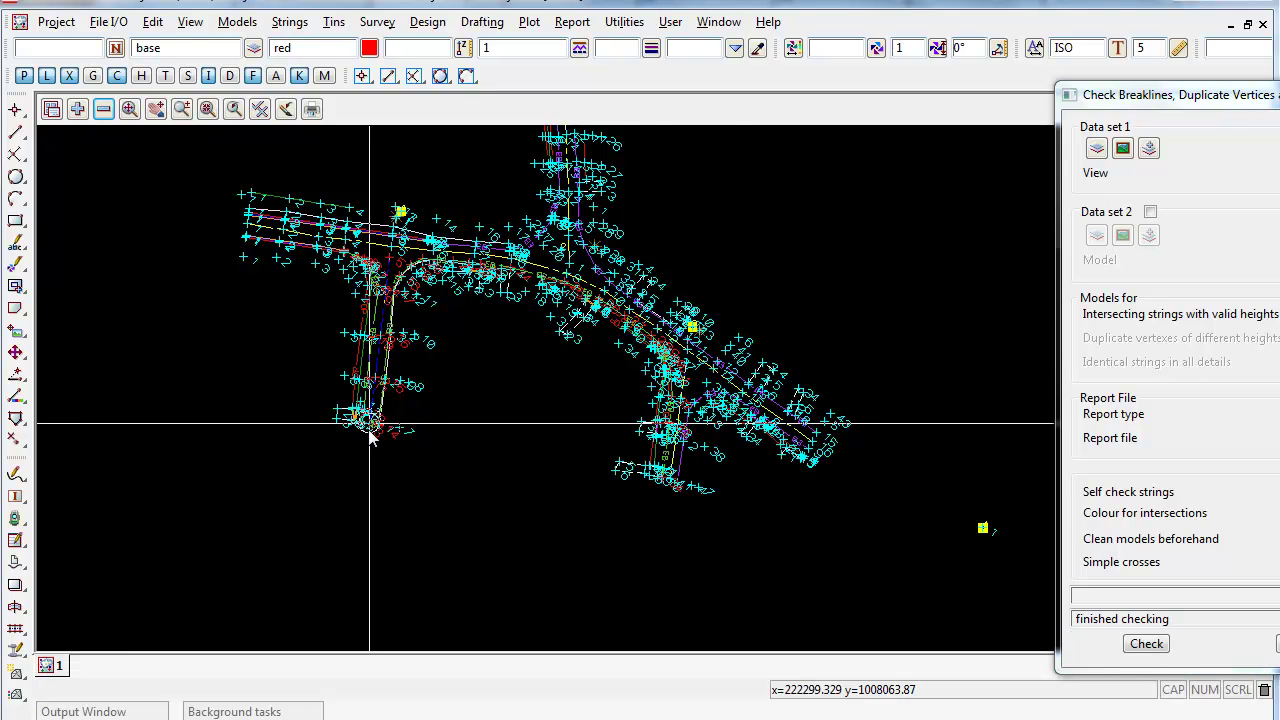
pyautogui.scroll(5, 368, 424)
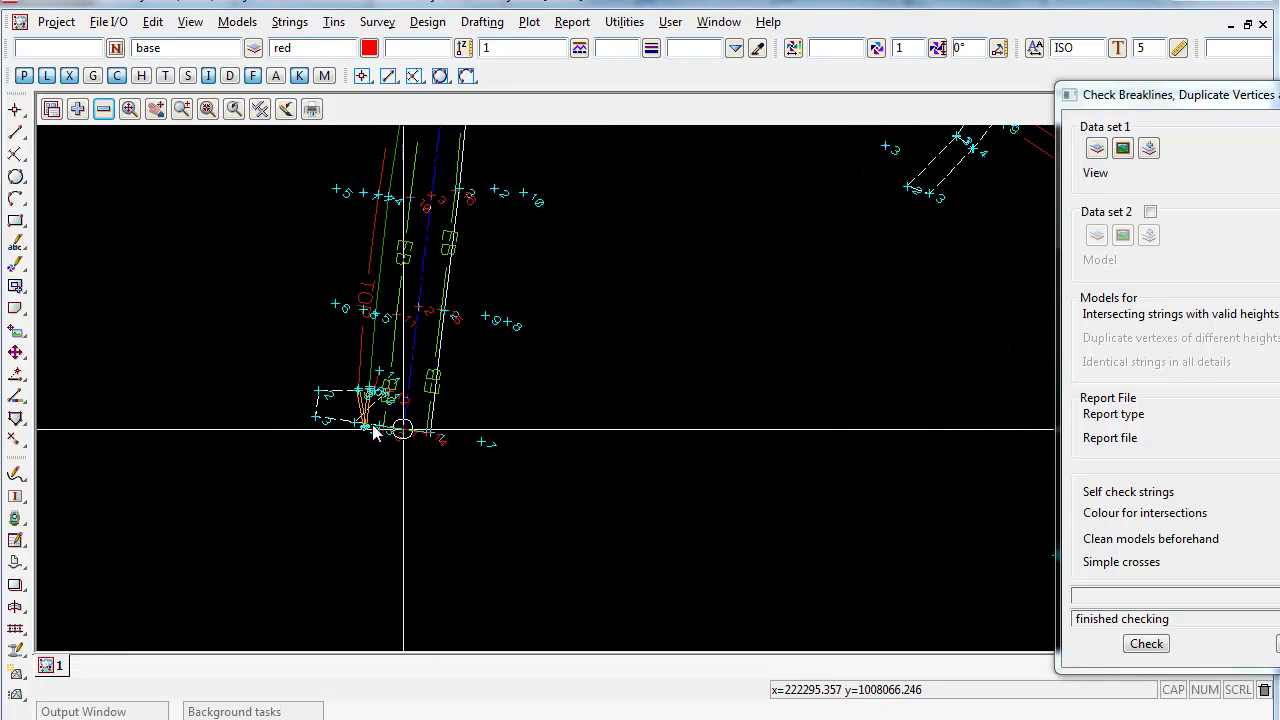
pyautogui.scroll(3, 397, 437)
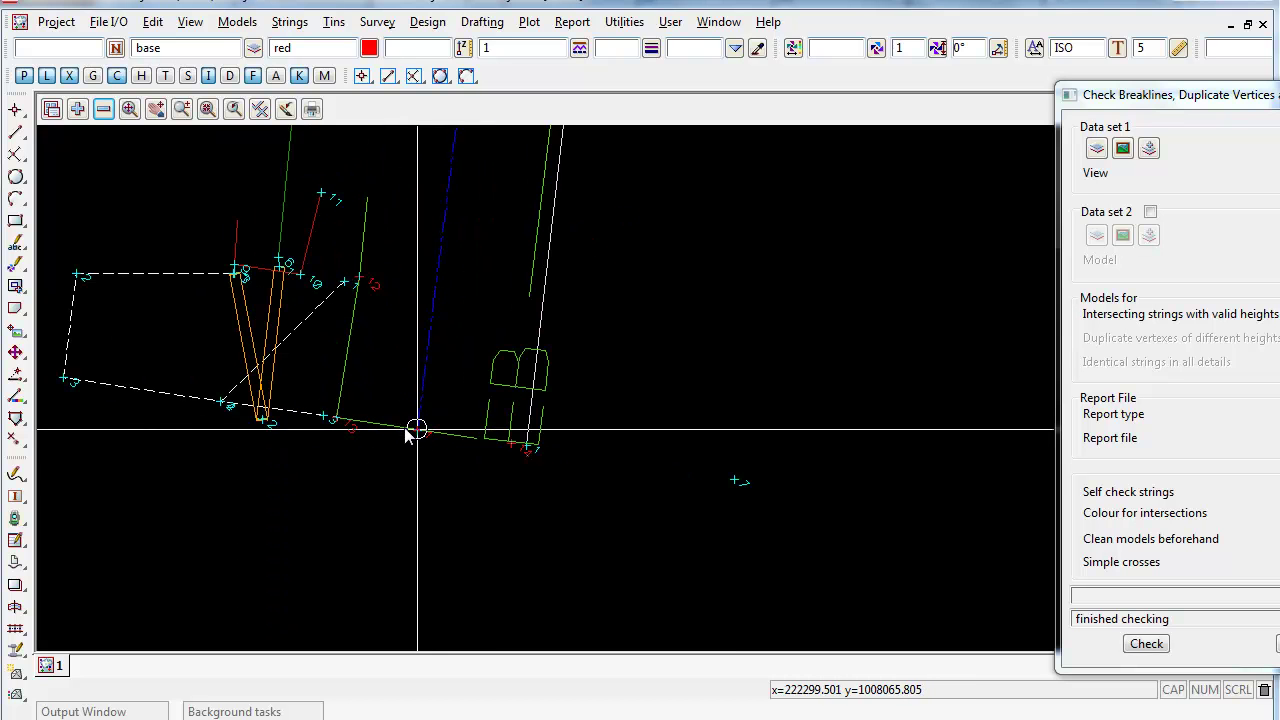
pyautogui.scroll(-2, 405, 430)
pyautogui.scroll(-3, 380, 434)
pyautogui.scroll(2, 372, 452)
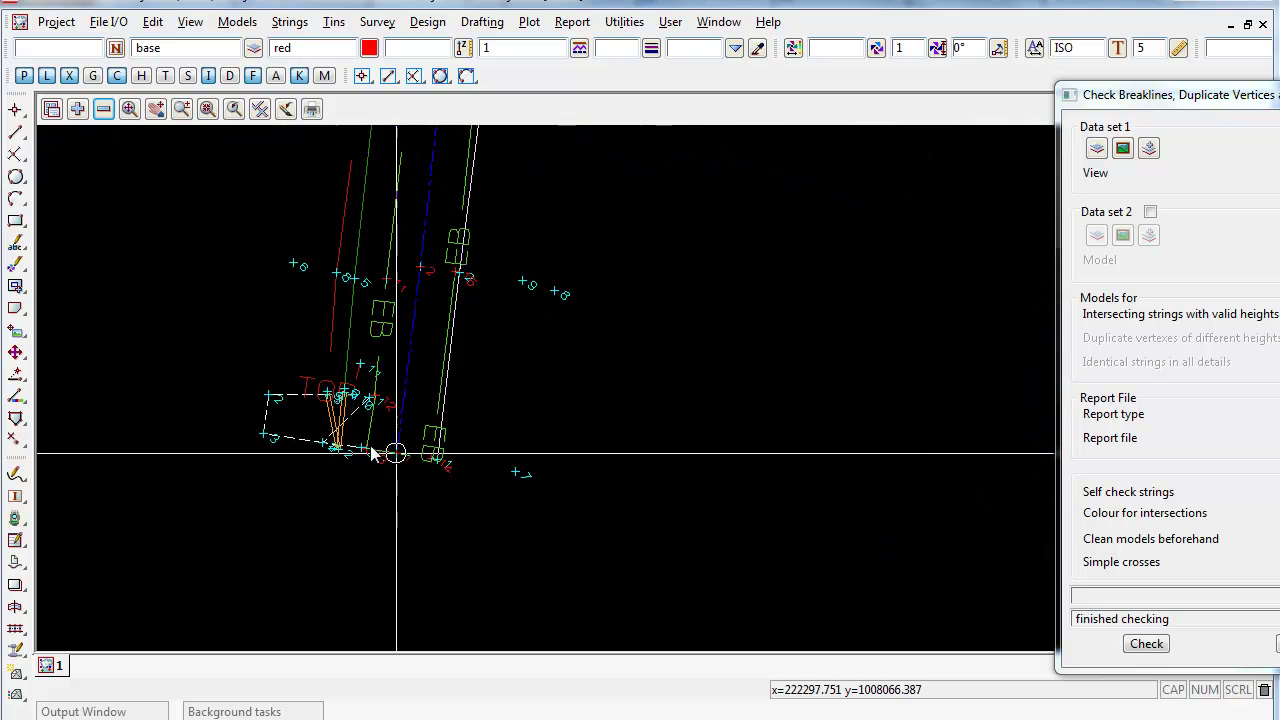
pyautogui.scroll(5, 372, 452)
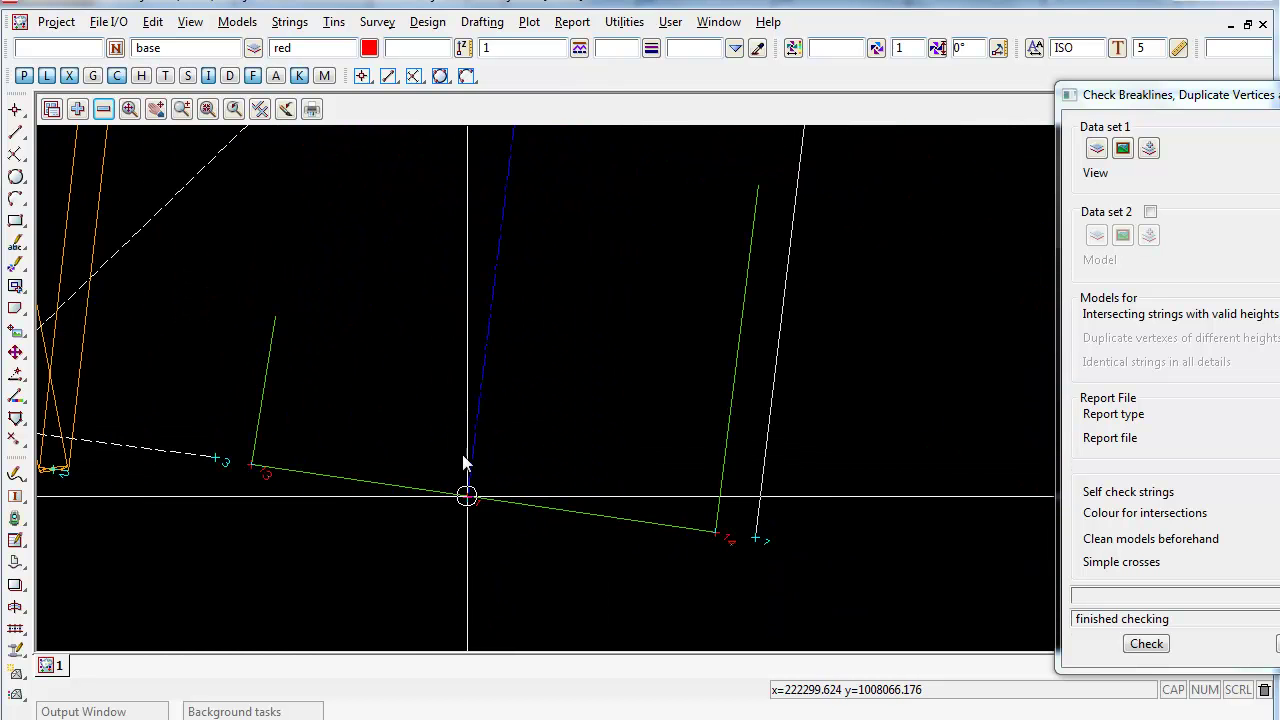
pyautogui.scroll(-1, 373, 355)
pyautogui.scroll(-1, 337, 512)
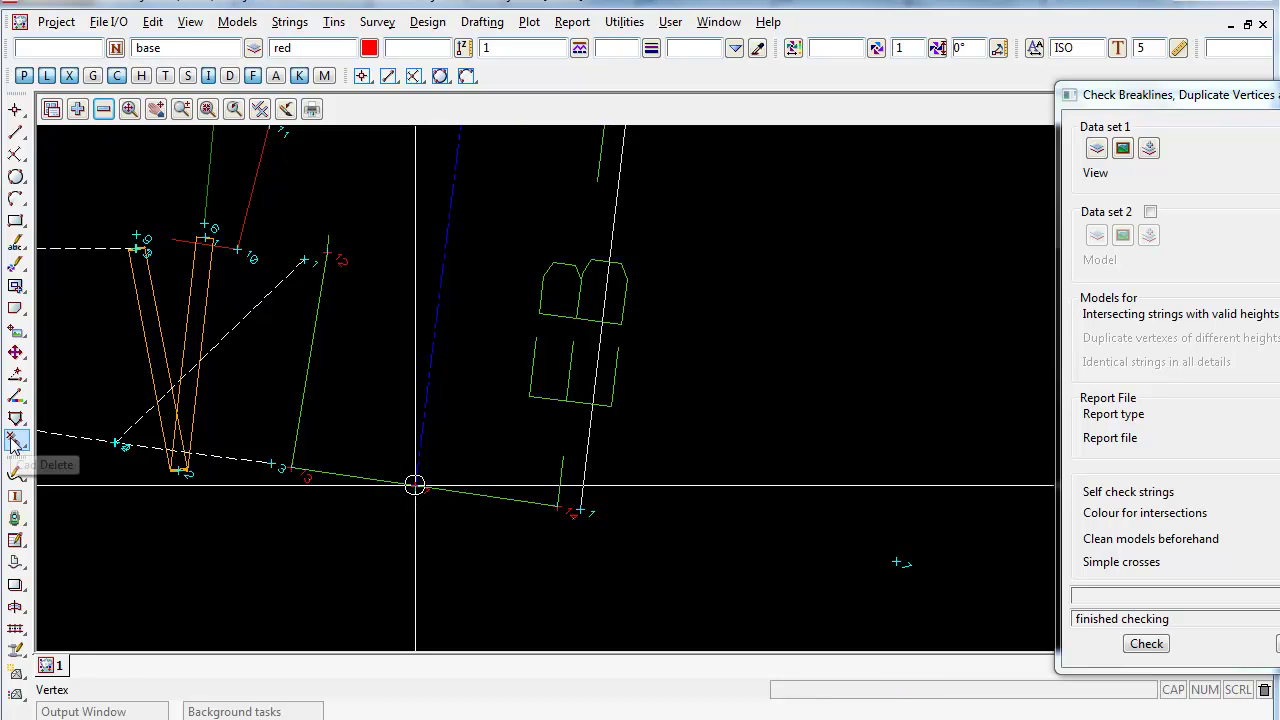
# Delete the road segment crossing the other breakline with Segment Delete.
pyautogui.moveTo(15, 440)
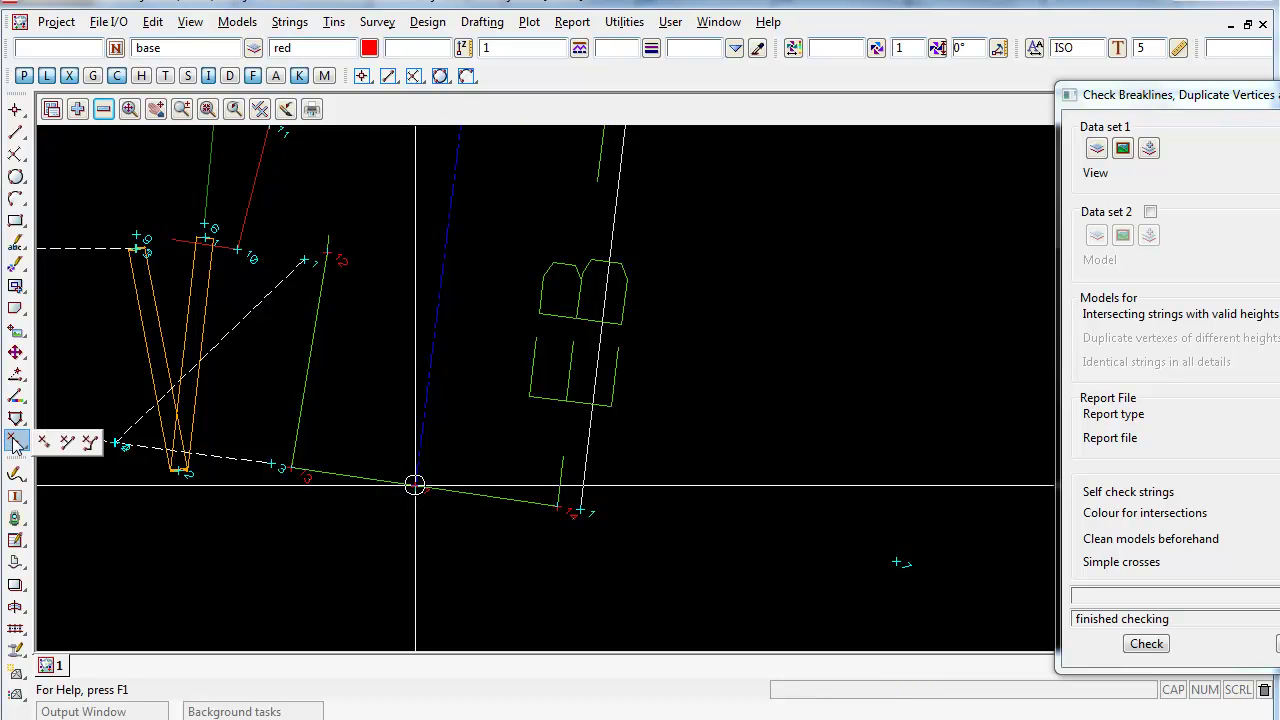
pyautogui.click(68, 444)
pyautogui.click(500, 505)
pyautogui.click(500, 503)
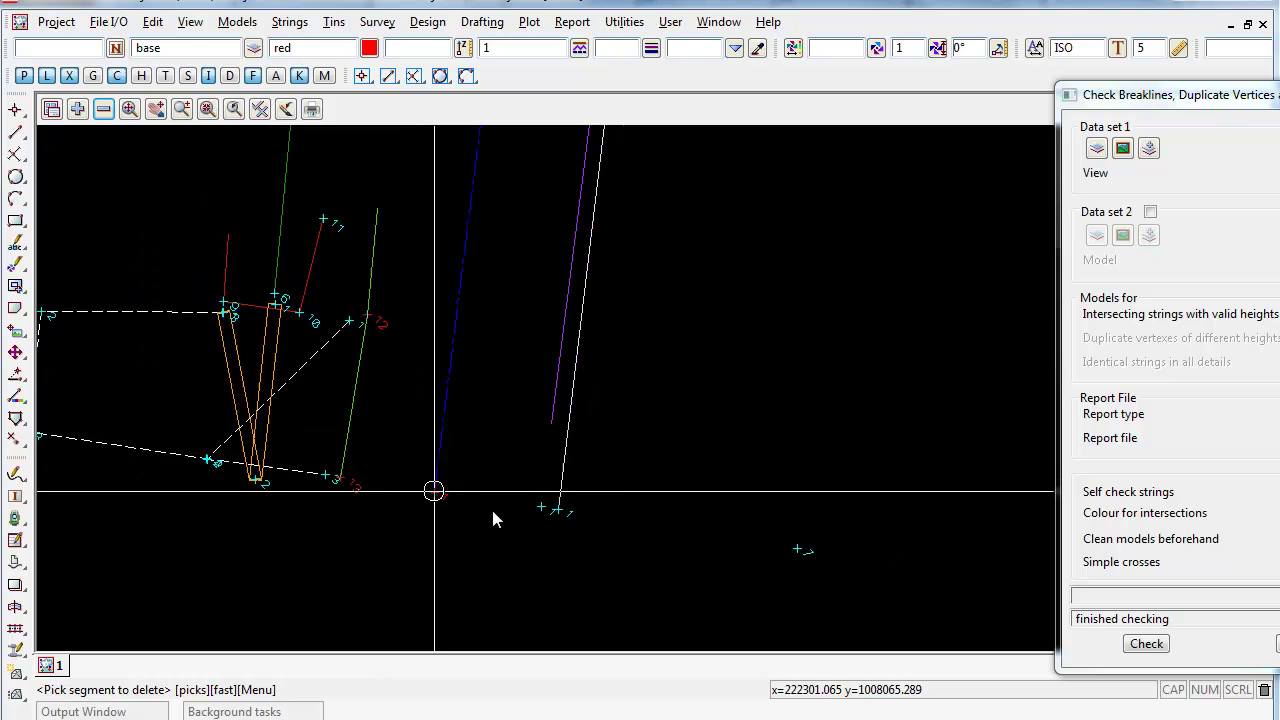
pyautogui.scroll(-1, 491, 506)
pyautogui.scroll(2, 461, 518)
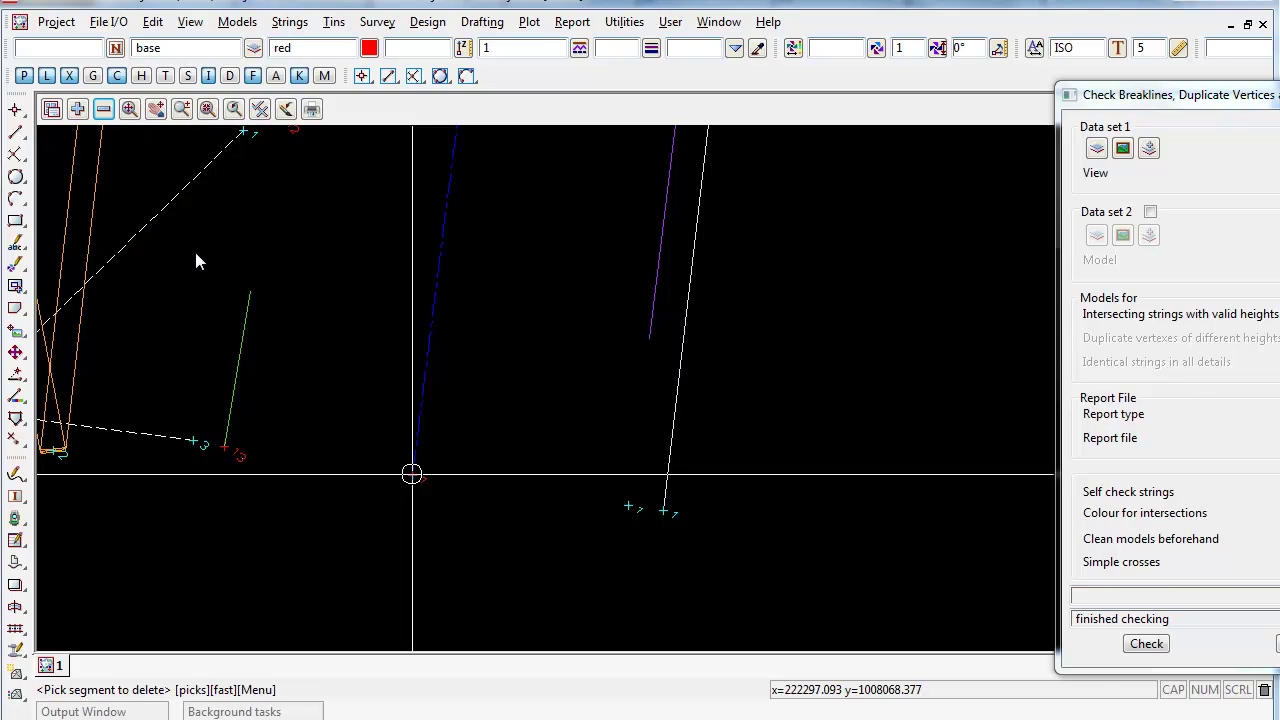
# Close the stray Models to Remove list and bring the Check Breaklines dialog fully into view.
pyautogui.click(103, 111)
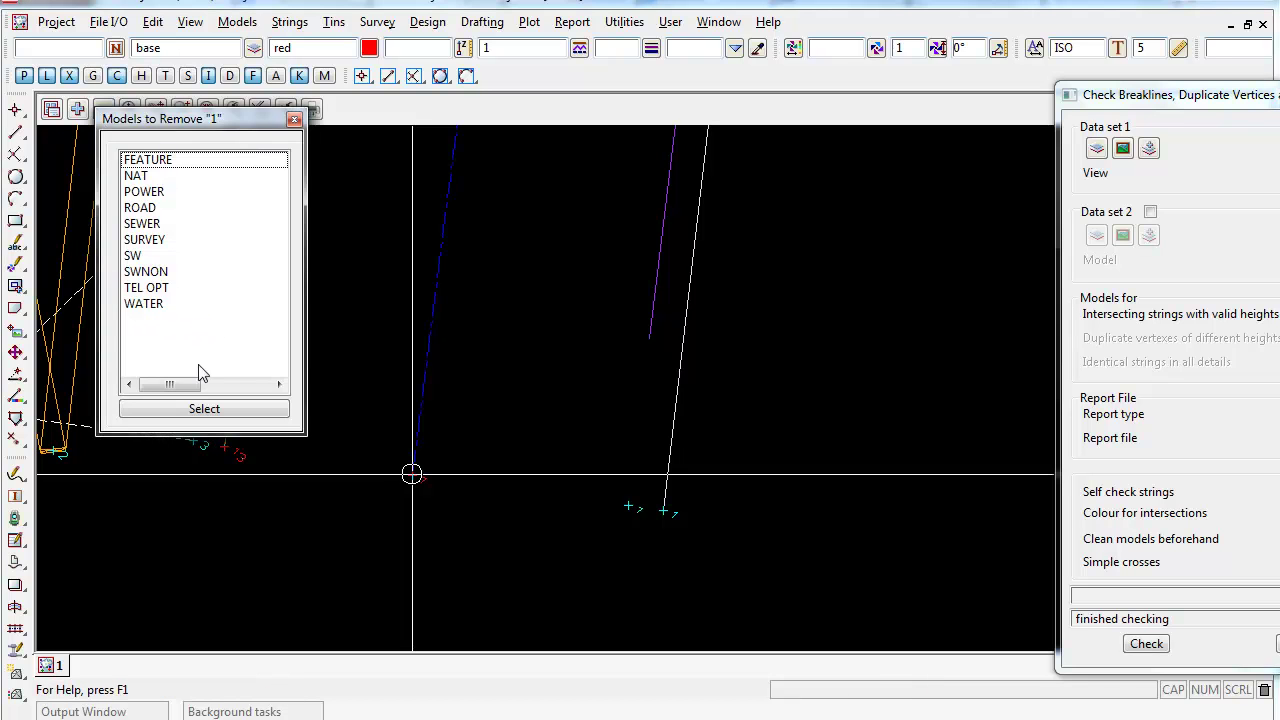
pyautogui.click(293, 118)
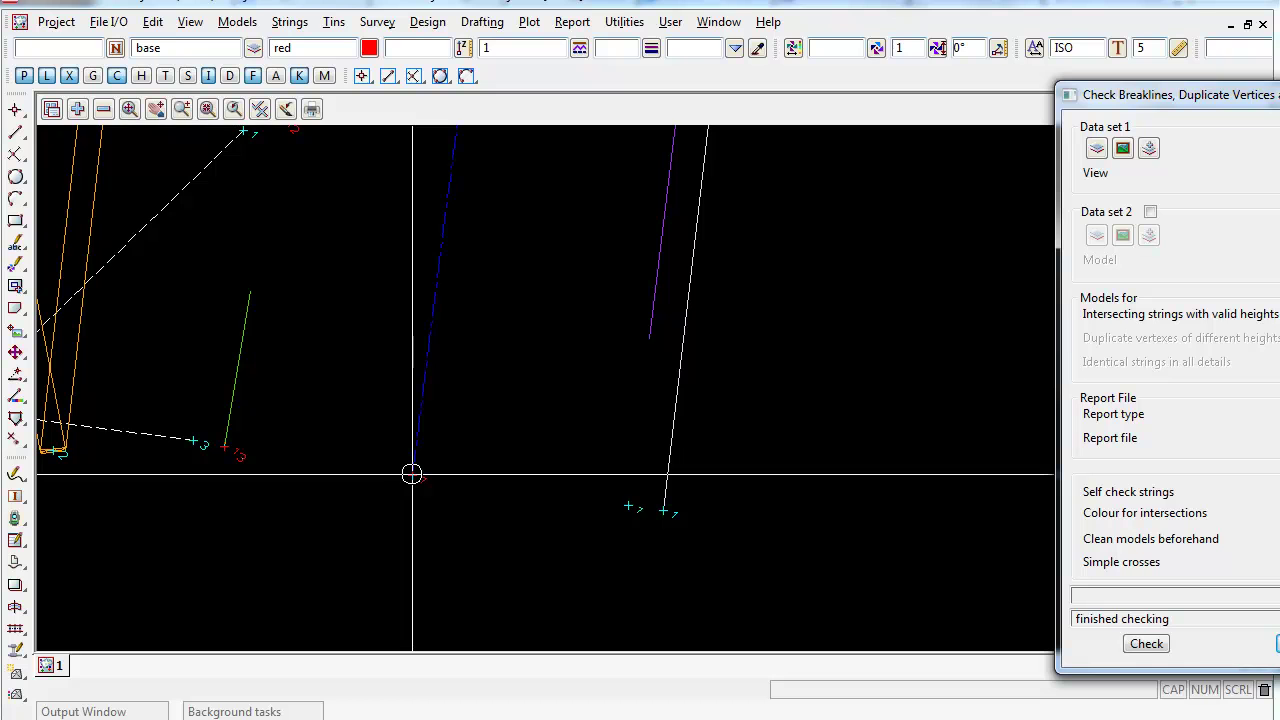
pyautogui.moveTo(1160, 94); pyautogui.dragTo(1043, 56)
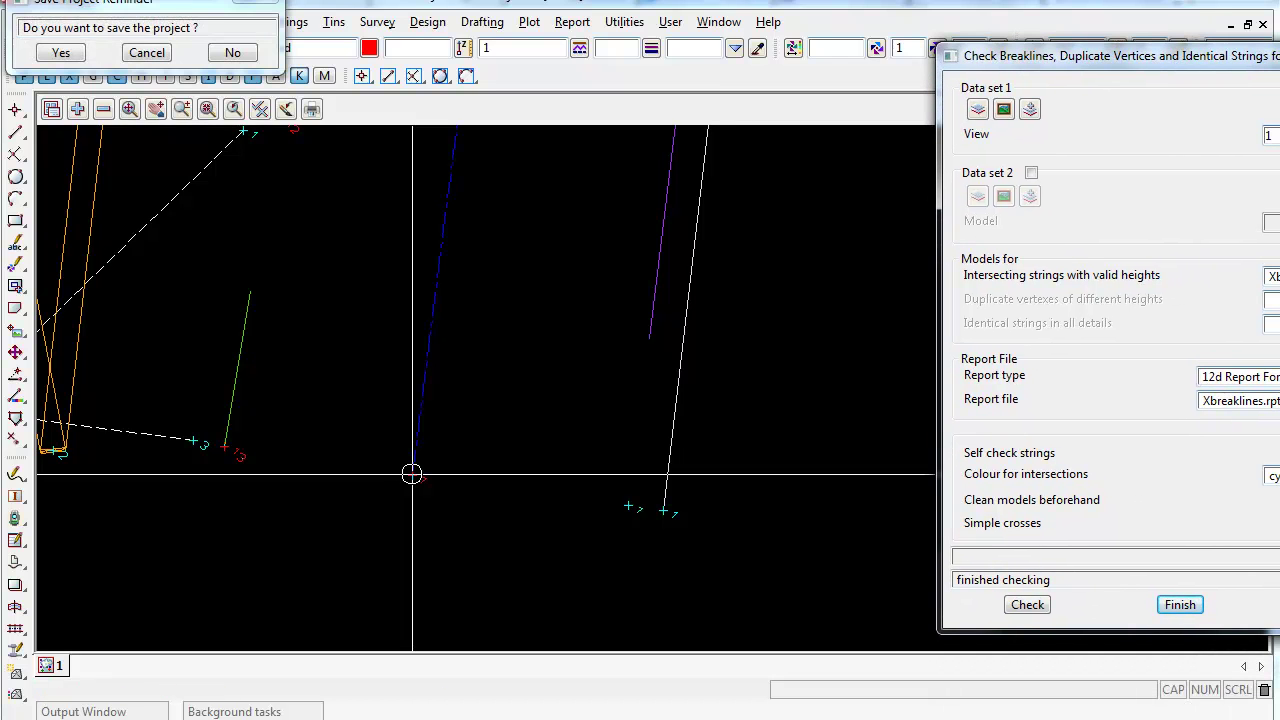
# Rerun the check, replacing Xbreaklines.rpt, and confirm the report lists no crossings.
pyautogui.press('Tab')
pyautogui.press('Tab')
pyautogui.press('Tab')
pyautogui.press('Tab')
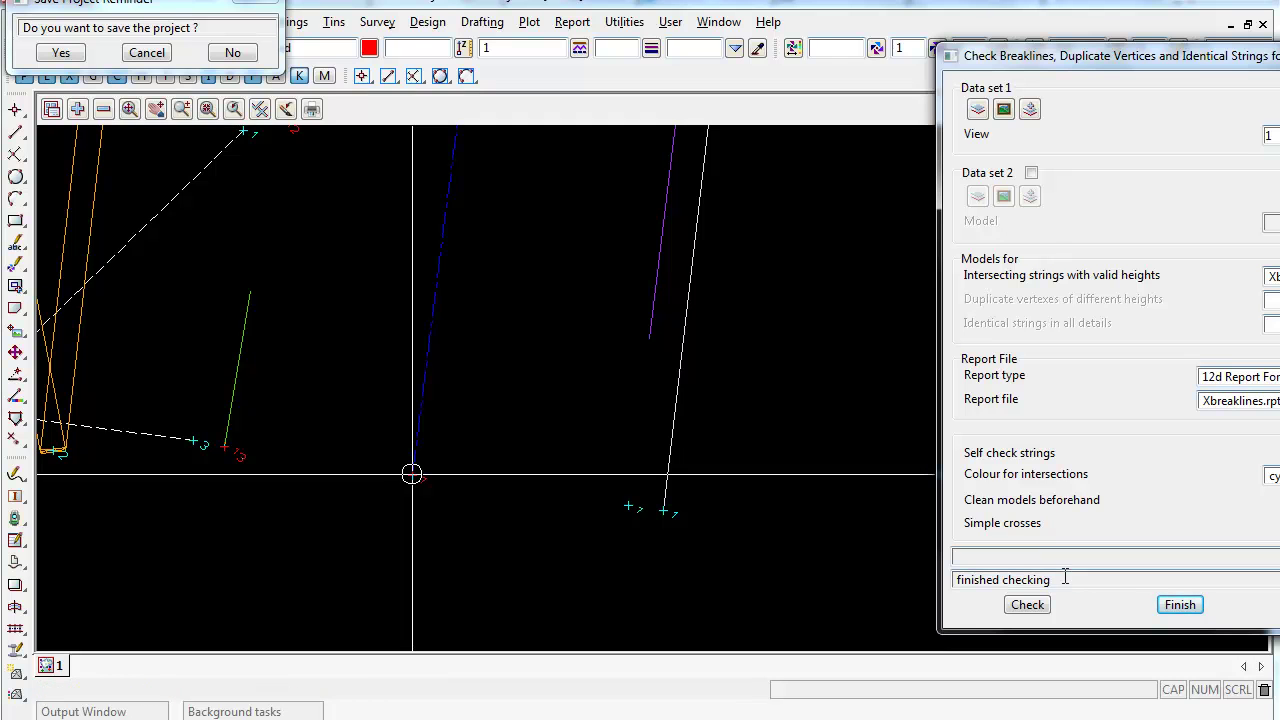
pyautogui.click(1025, 612)
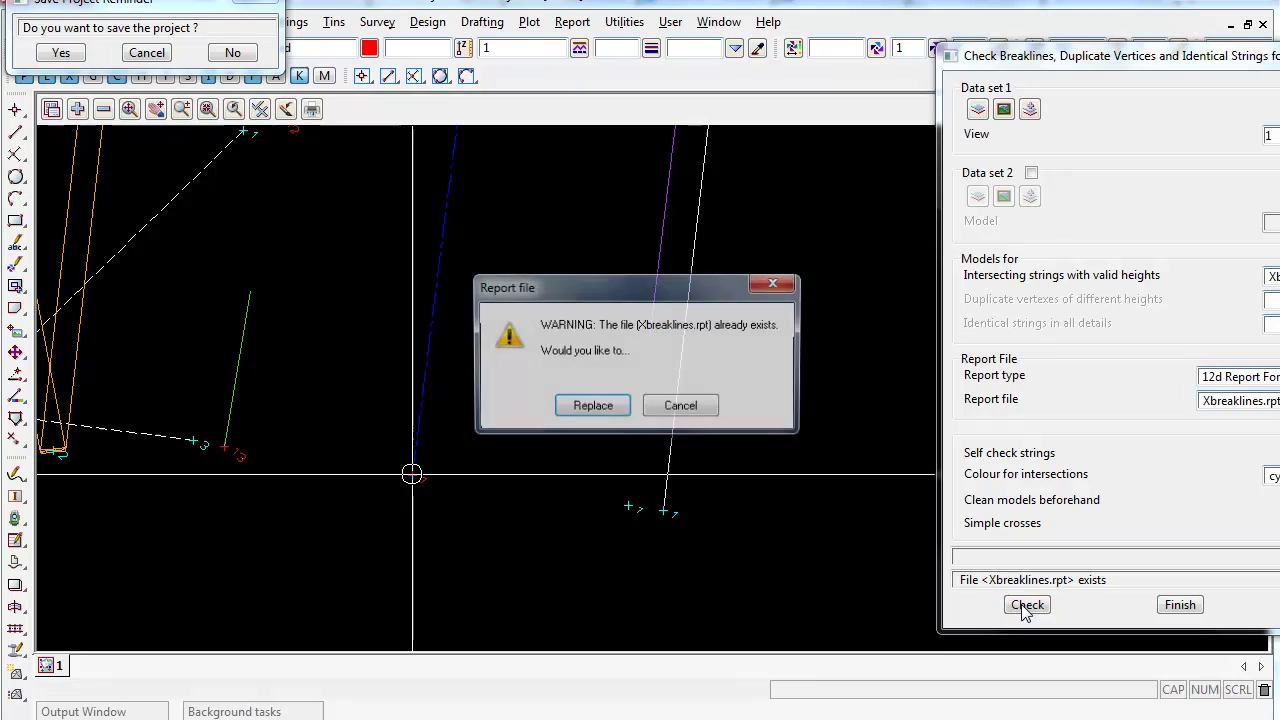
pyautogui.click(577, 410)
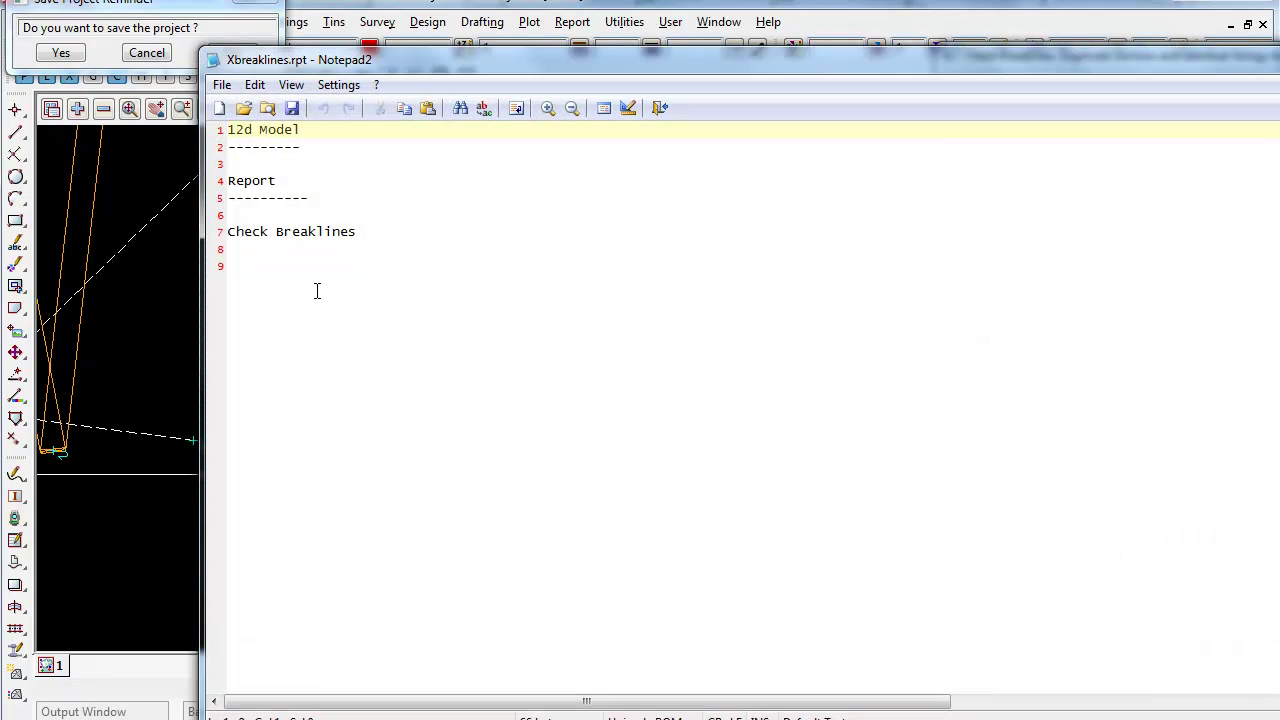
pyautogui.click(317, 290)
# Close the report file and clear the old check messages from the Output Window.
pyautogui.hotkey('alt', 'F4')
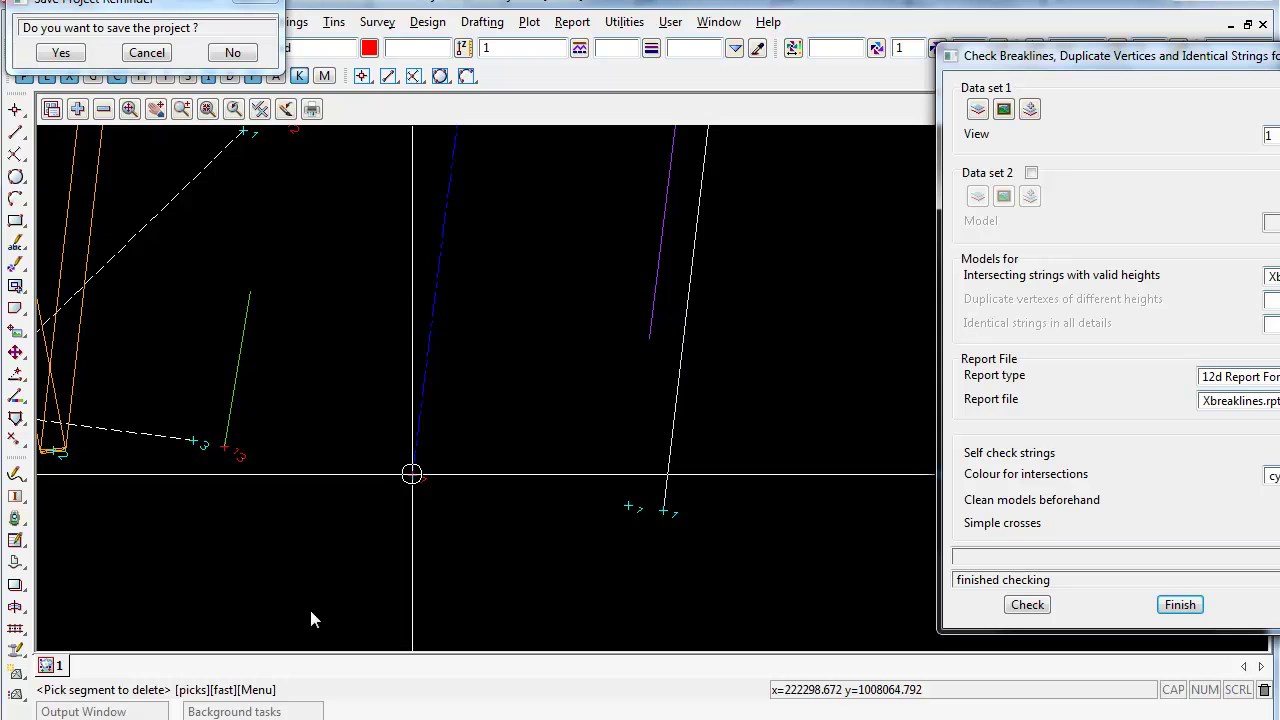
pyautogui.click(145, 712)
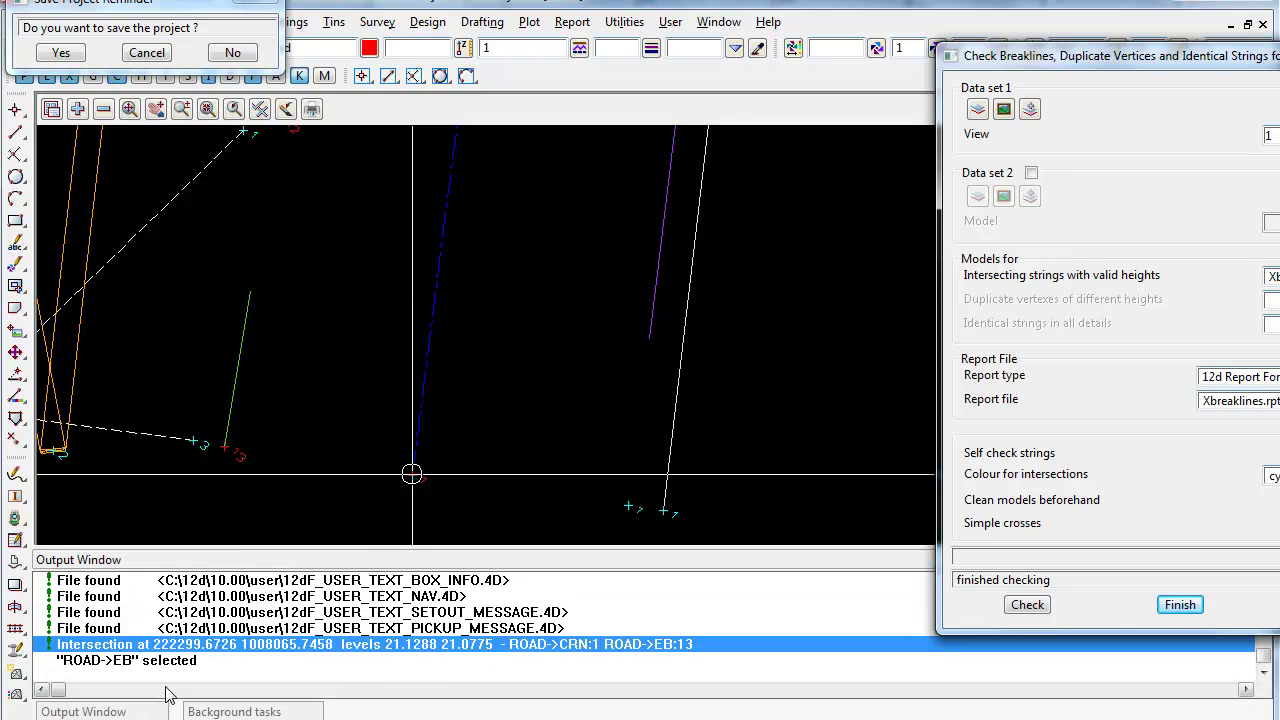
pyautogui.rightClick(285, 689)
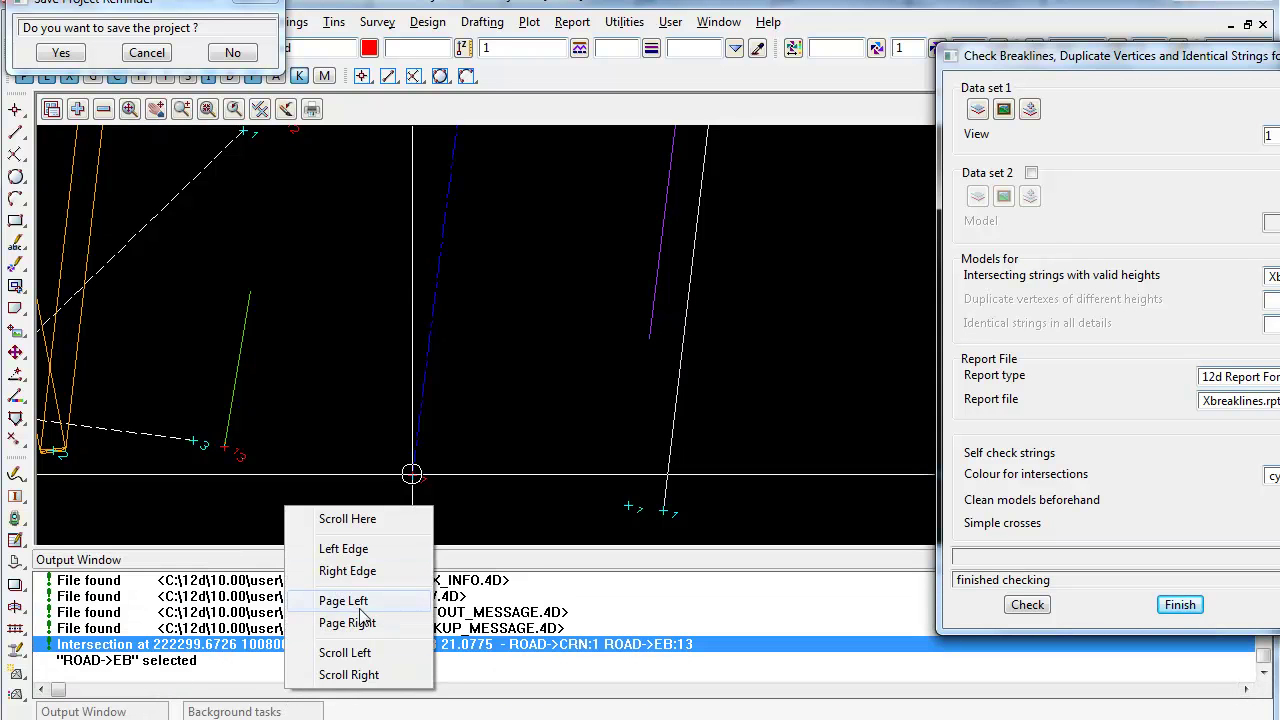
pyautogui.rightClick(557, 675)
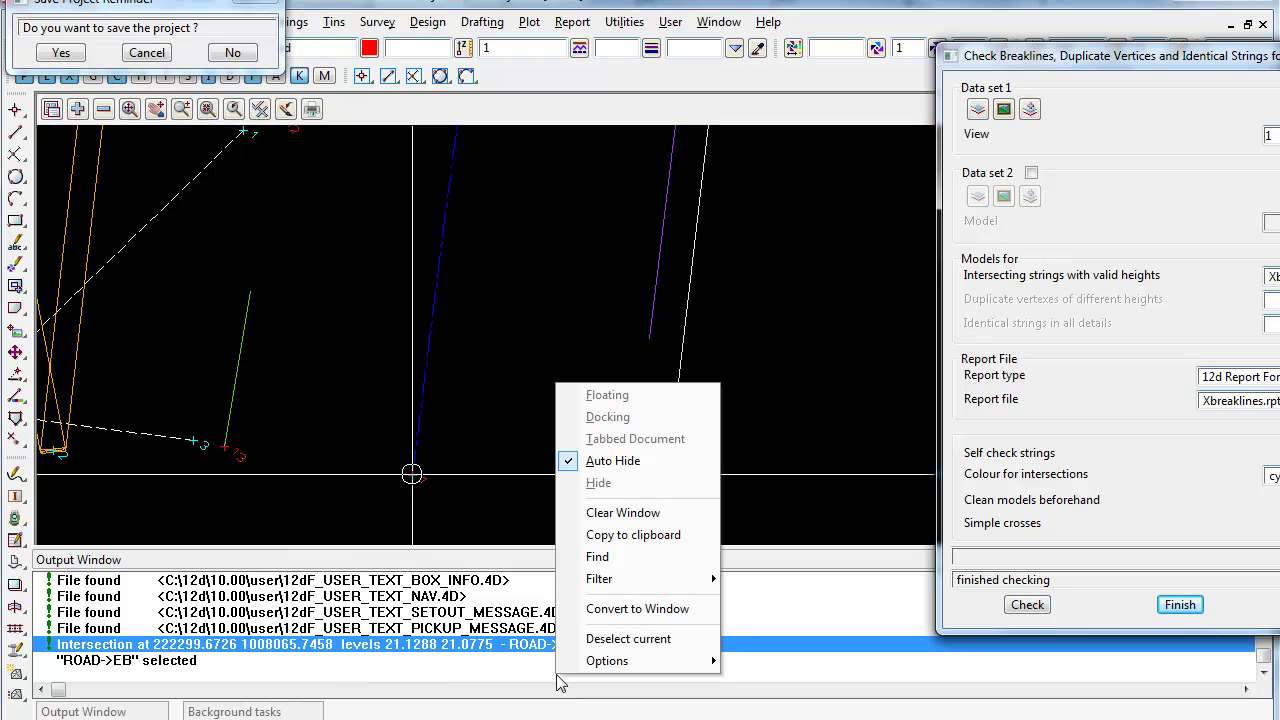
pyautogui.click(646, 516)
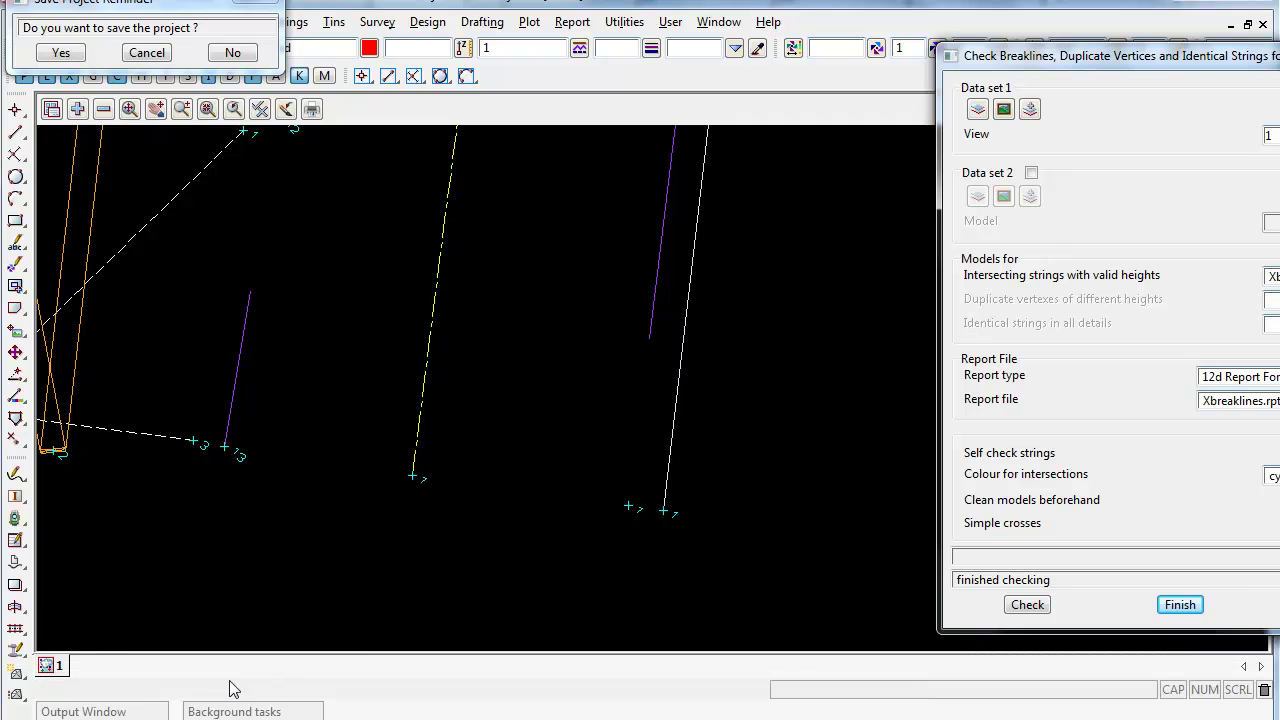
pyautogui.moveTo(88, 709)
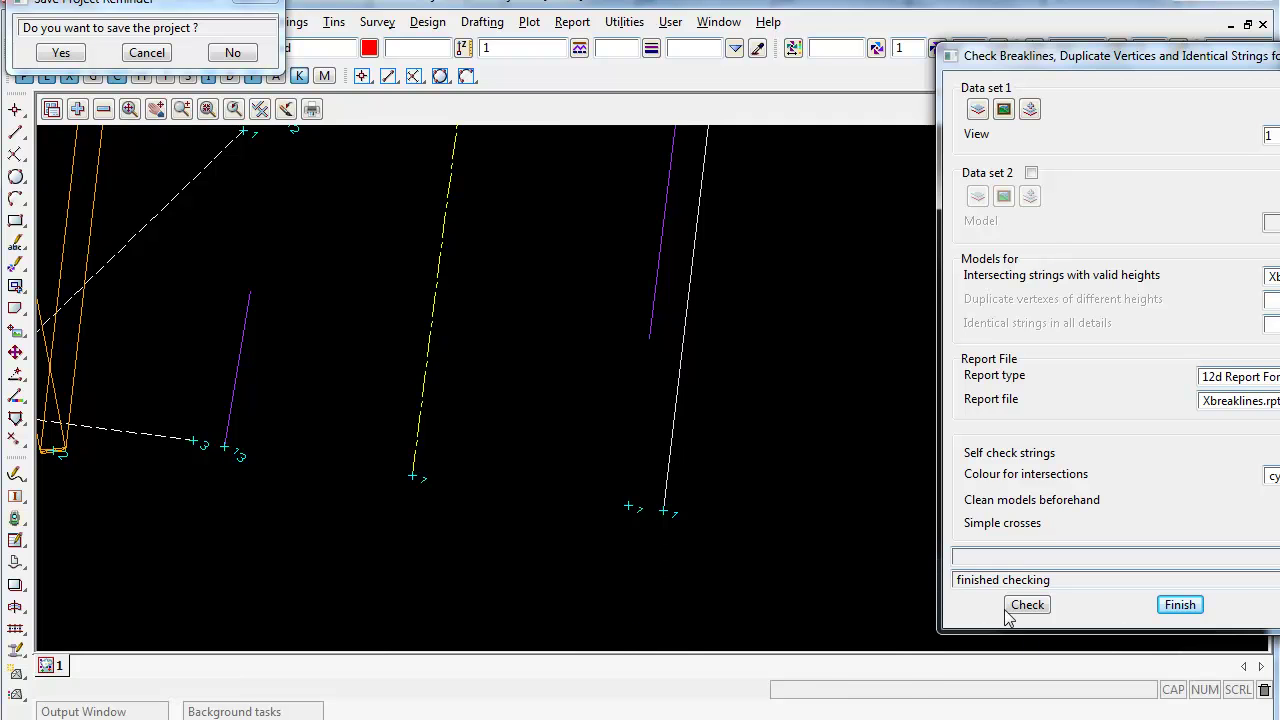
# Rerun the crossing breaklines check, overwrite Xbreaklines.rpt, and bring the drawing back to front.
pyautogui.click(1030, 606)
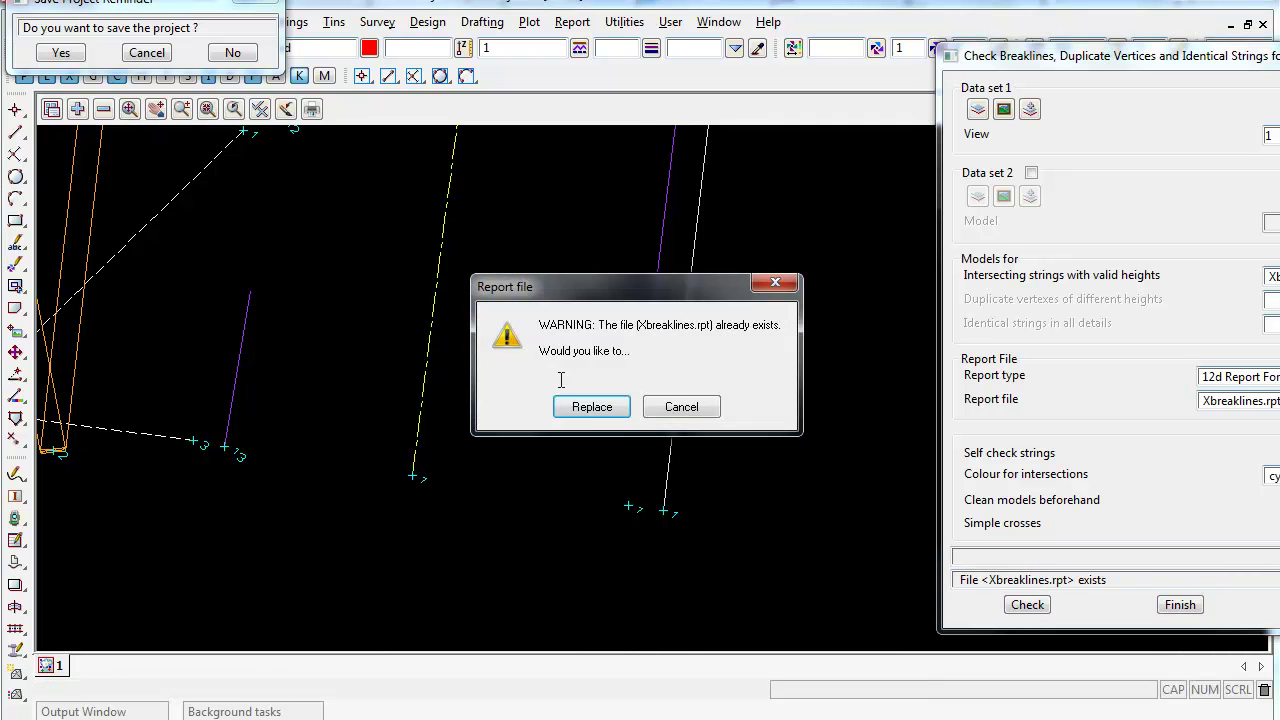
pyautogui.click(588, 410)
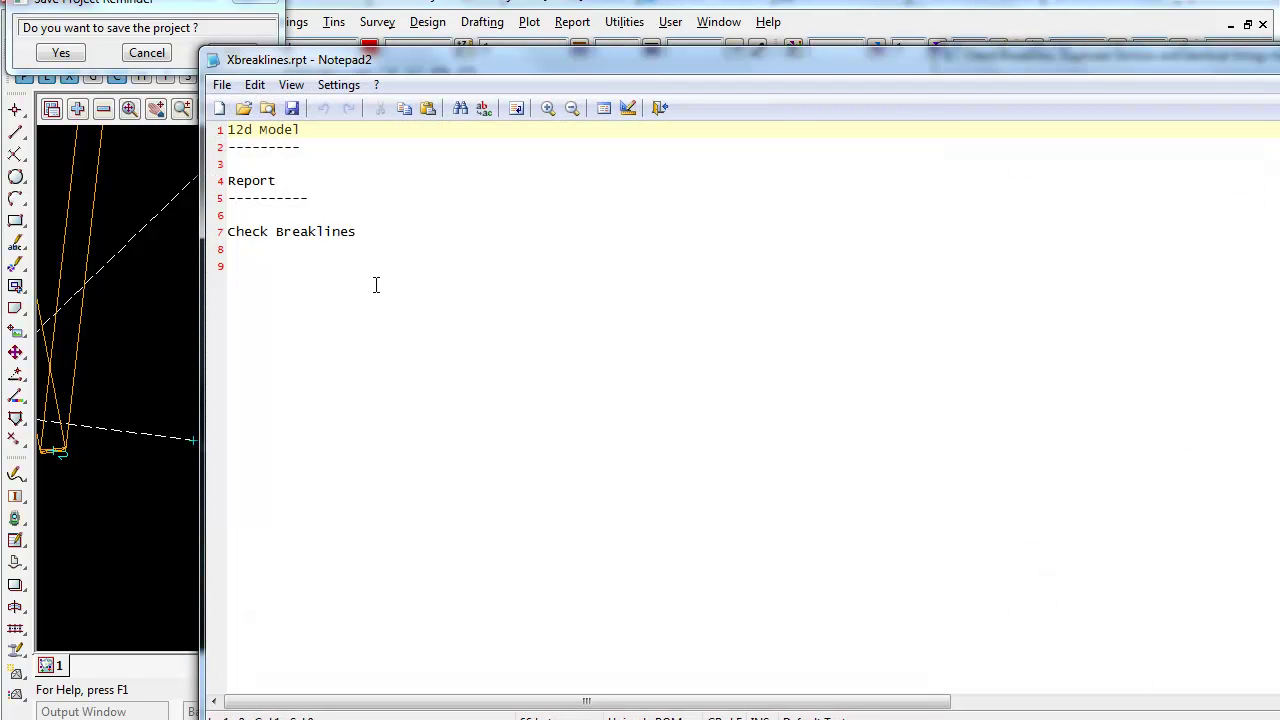
pyautogui.click(121, 571)
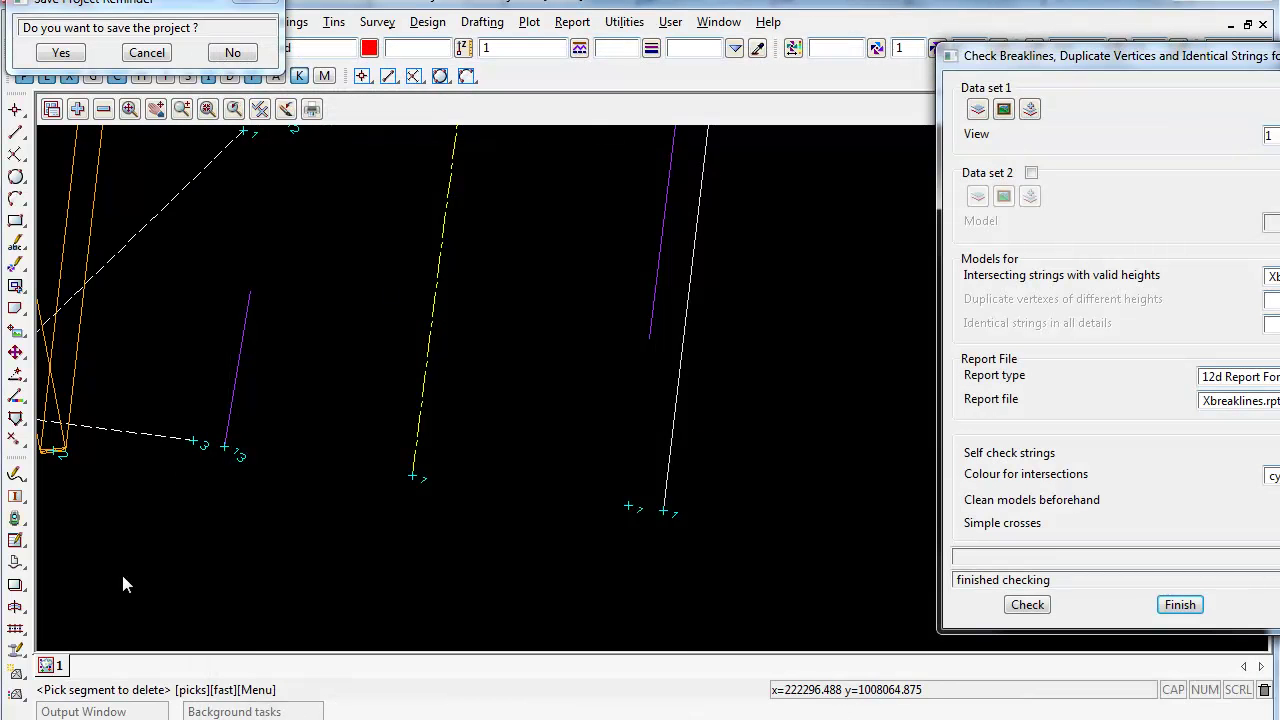
pyautogui.moveTo(60, 714)
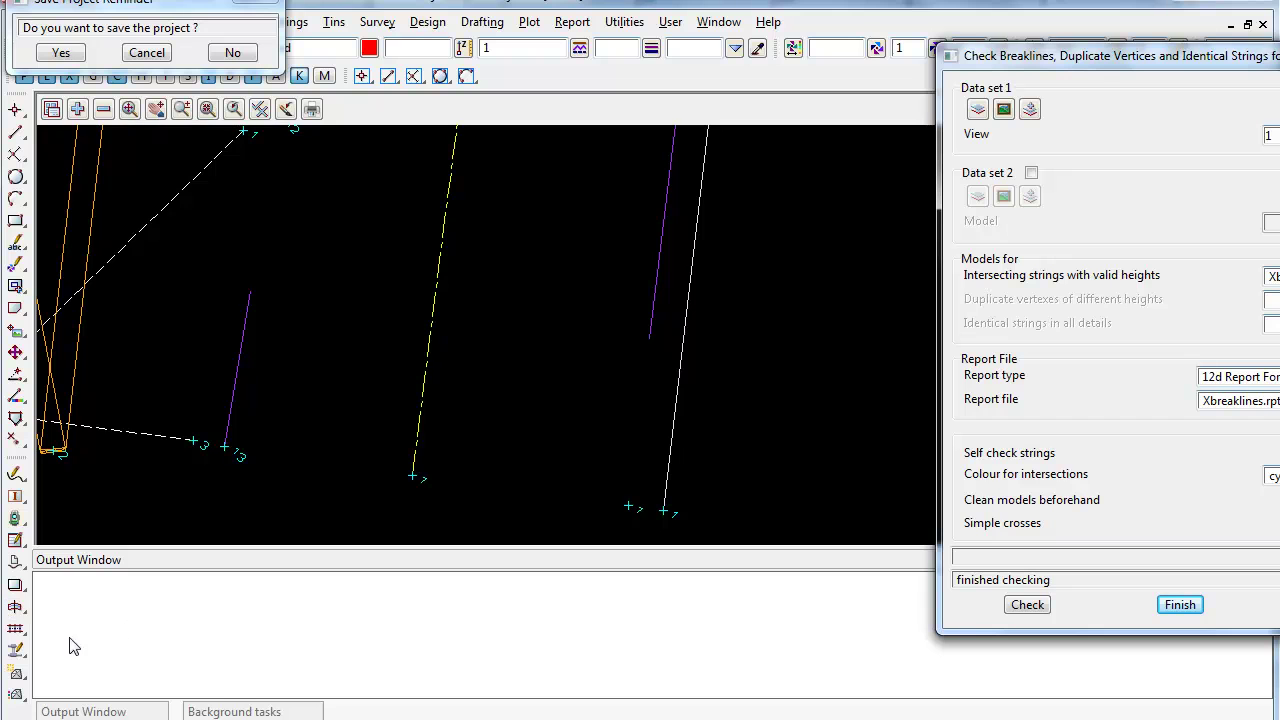